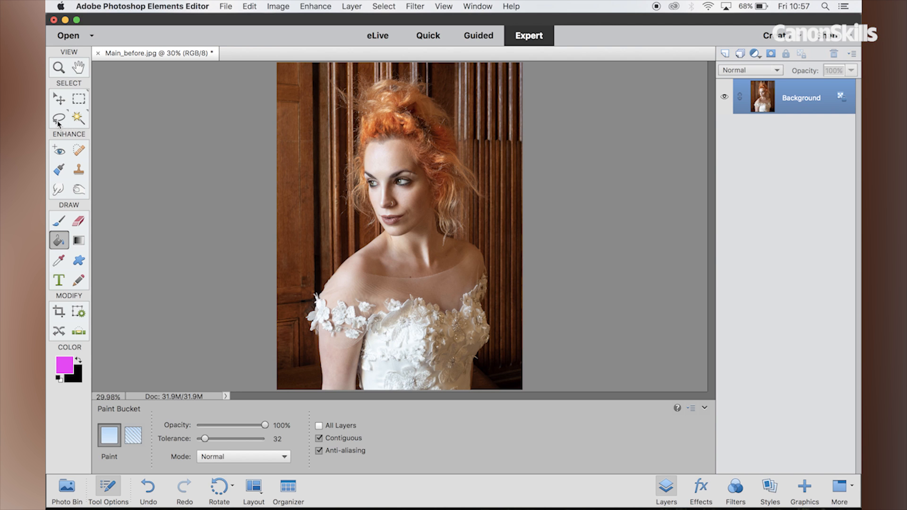
- Draw a freehand Lasso selection around the woman and copy it to a new layer
click(58, 119)
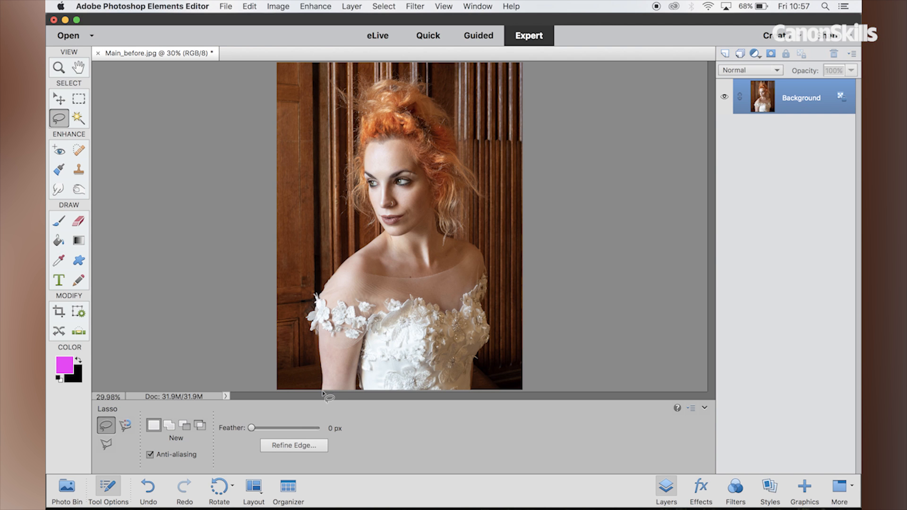
mouse_move(321, 374)
mouse_down()
mouse_move(310, 322)
mouse_move(355, 263)
mouse_move(391, 237)
mouse_move(371, 203)
mouse_move(364, 166)
mouse_move(376, 114)
mouse_move(356, 107)
mouse_move(385, 83)
mouse_move(408, 84)
mouse_move(446, 112)
mouse_move(456, 142)
mouse_move(451, 222)
mouse_move(447, 215)
mouse_move(447, 236)
mouse_move(438, 217)
mouse_move(441, 235)
mouse_move(476, 247)
mouse_move(486, 275)
mouse_move(487, 340)
mouse_move(472, 363)
mouse_move(471, 395)
mouse_up()
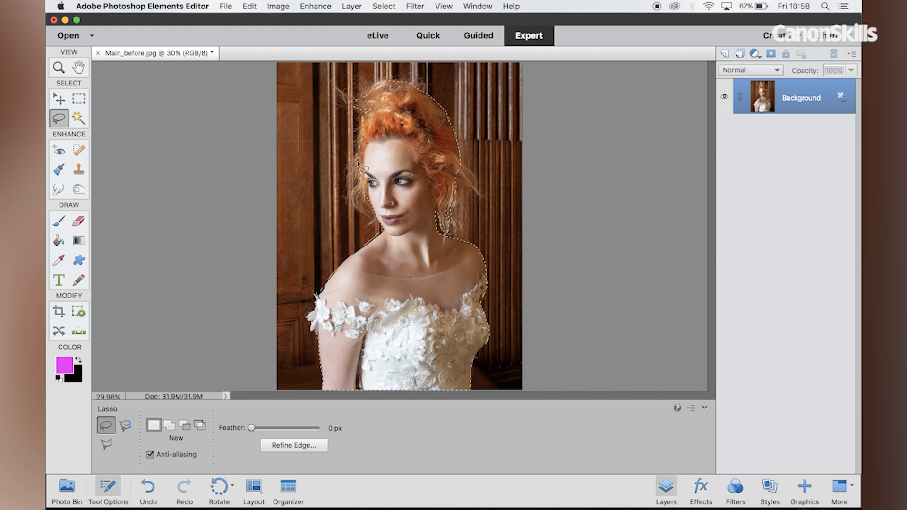
click(352, 7)
mouse_move(444, 20)
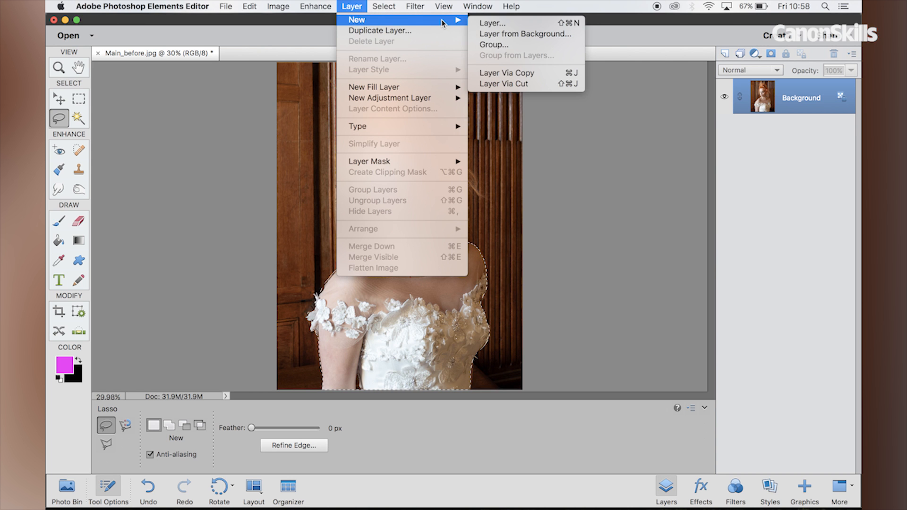
click(517, 72)
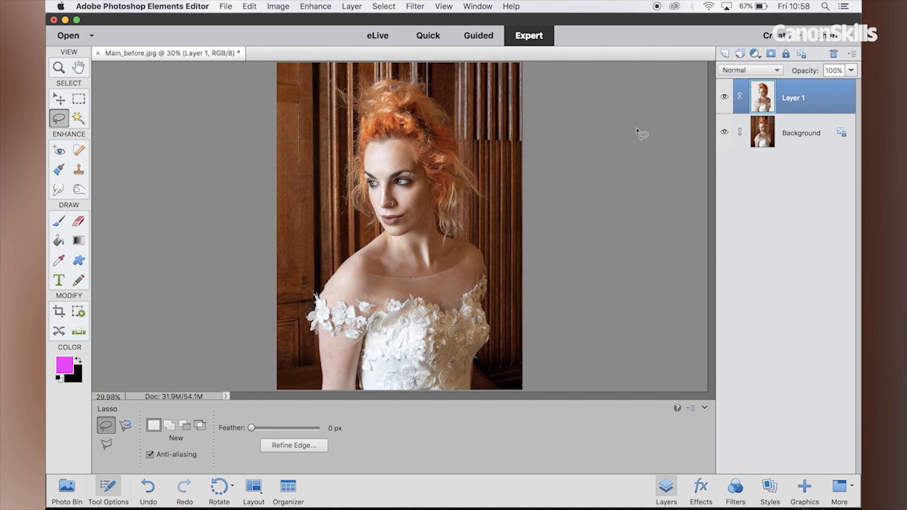
- Hide the Background layer and activate the Eraser tool
click(724, 133)
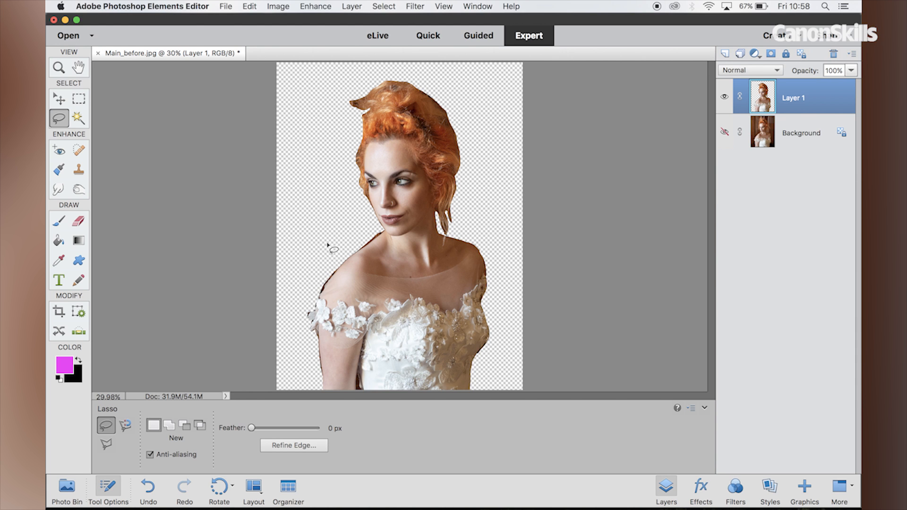
click(80, 222)
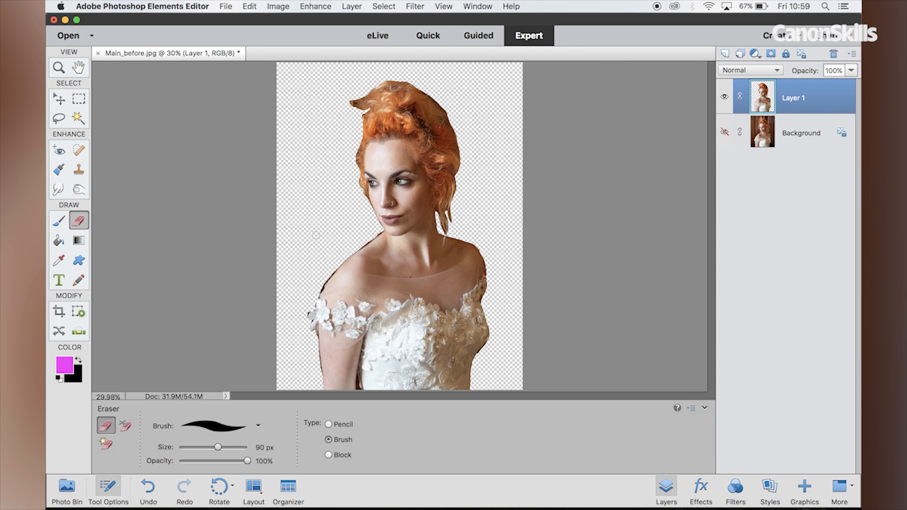
- Apply the Threshold adjustment to the woman's cutout layer with a threshold level of 129
click(415, 6)
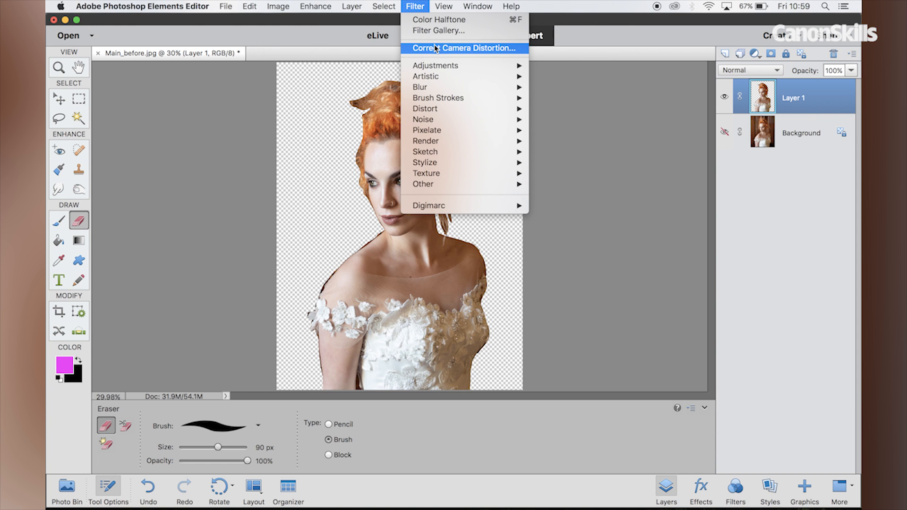
mouse_move(441, 65)
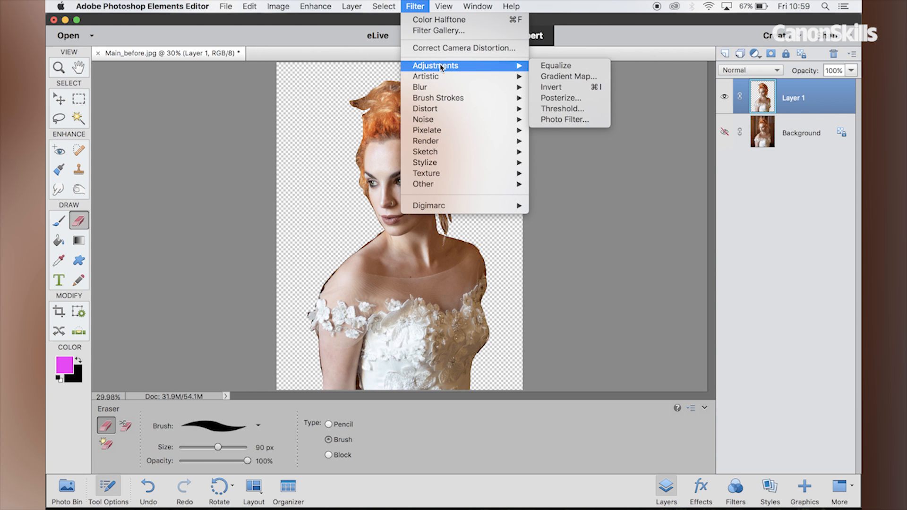
click(562, 110)
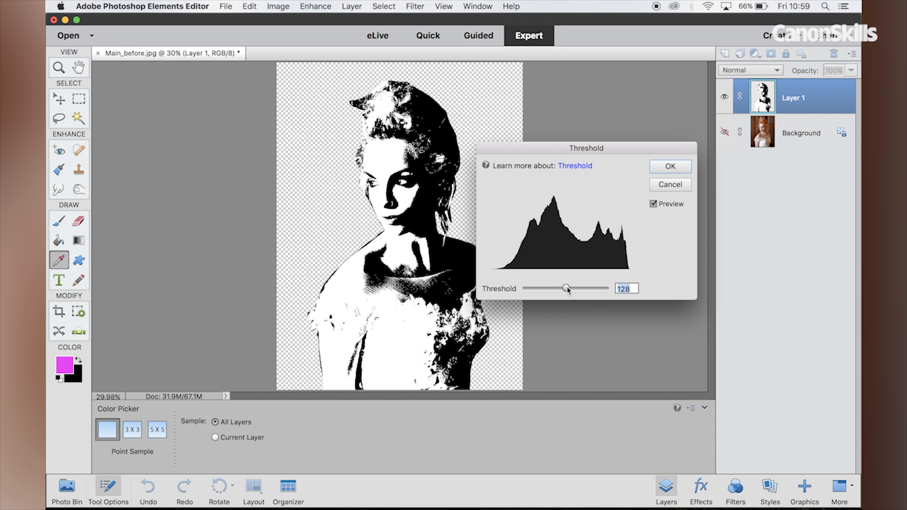
mouse_move(567, 289)
mouse_down()
mouse_move(551, 288)
mouse_move(580, 292)
mouse_move(566, 290)
mouse_up()
click(675, 169)
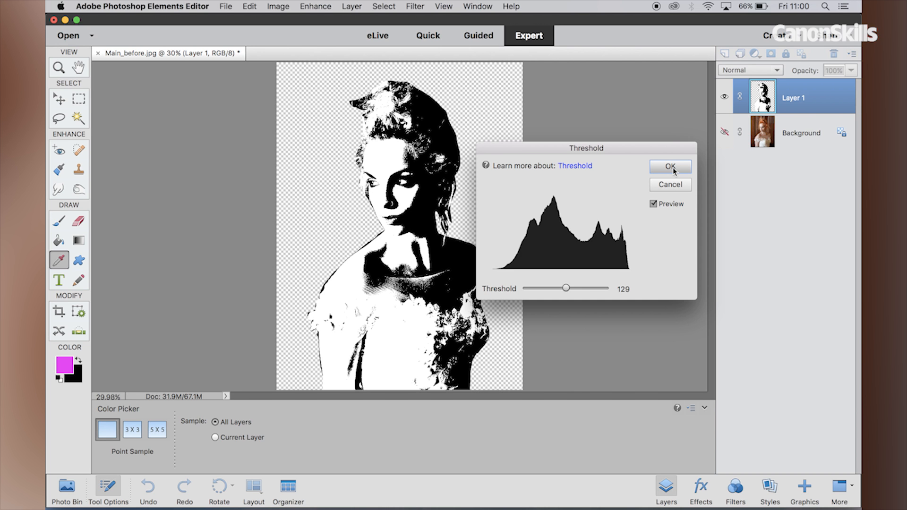
click(673, 170)
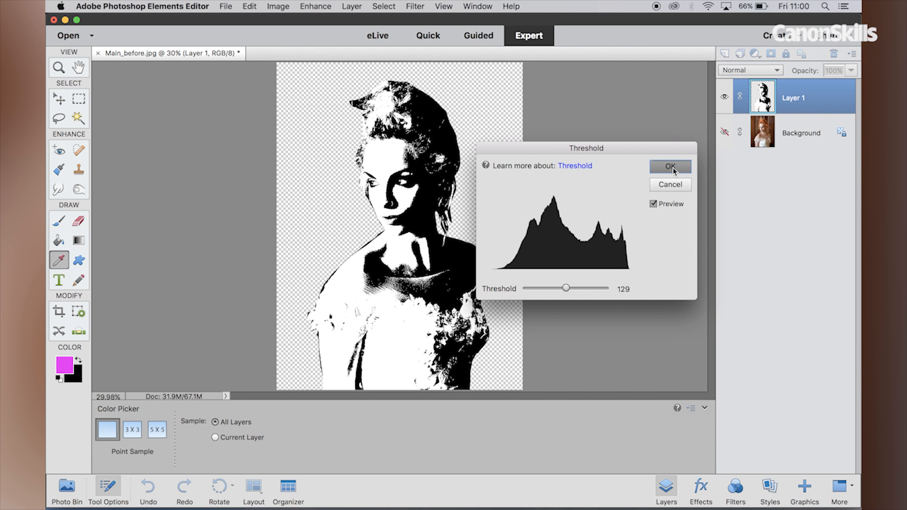
key(e)
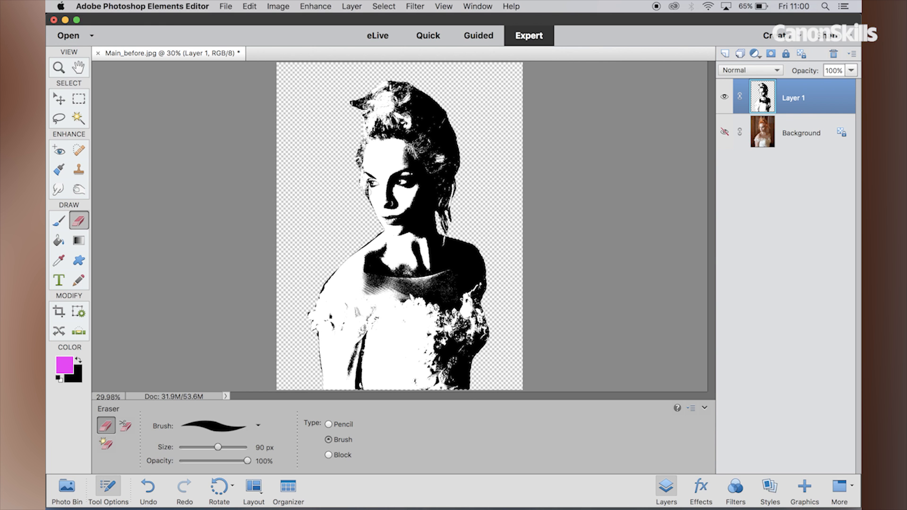
- Create a new layer named "Skin tone" above the black-and-white cutout
click(344, 6)
mouse_move(367, 19)
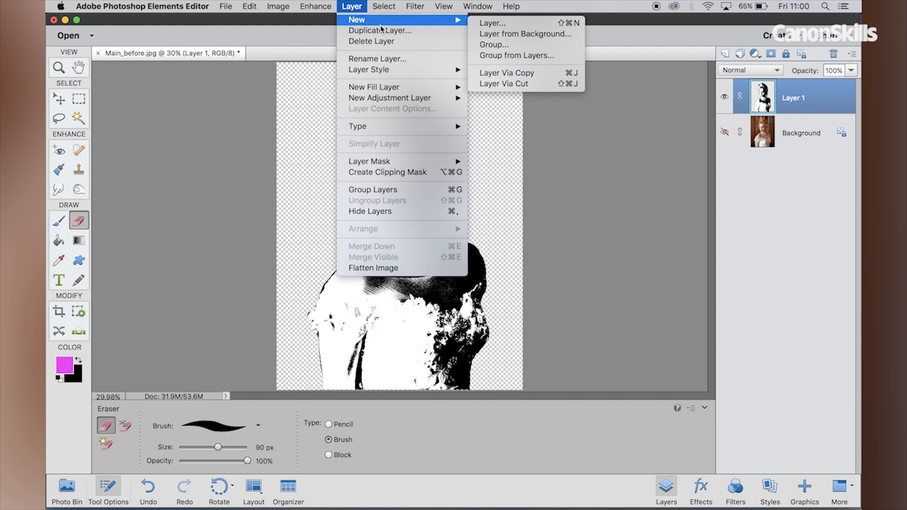
click(500, 27)
text(Skin tone)
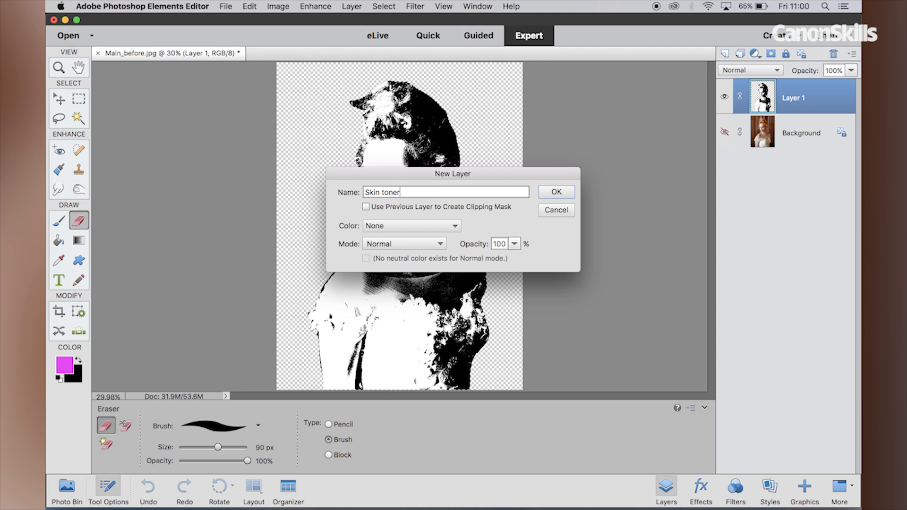
key(Return)
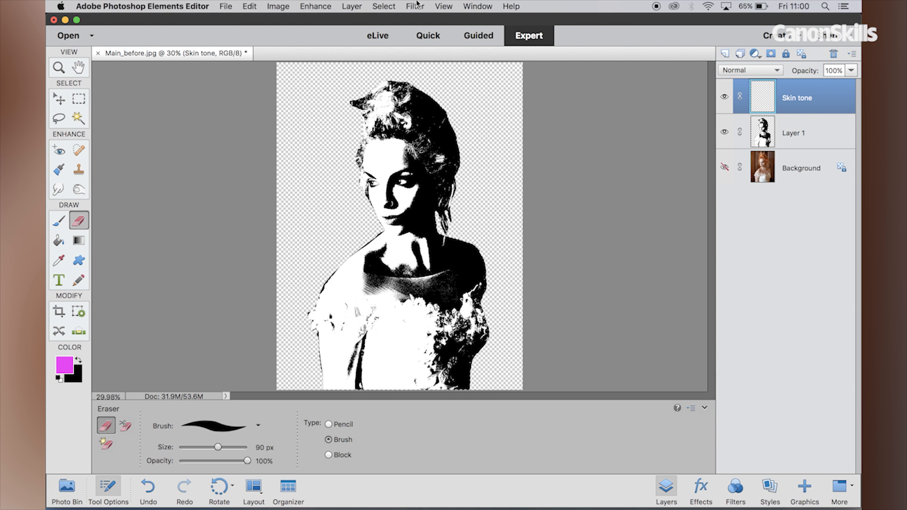
- Fill the silhouette on the Skin tone layer with colour #ebcb9f and set the layer's blend mode to Multiply
click(243, 6)
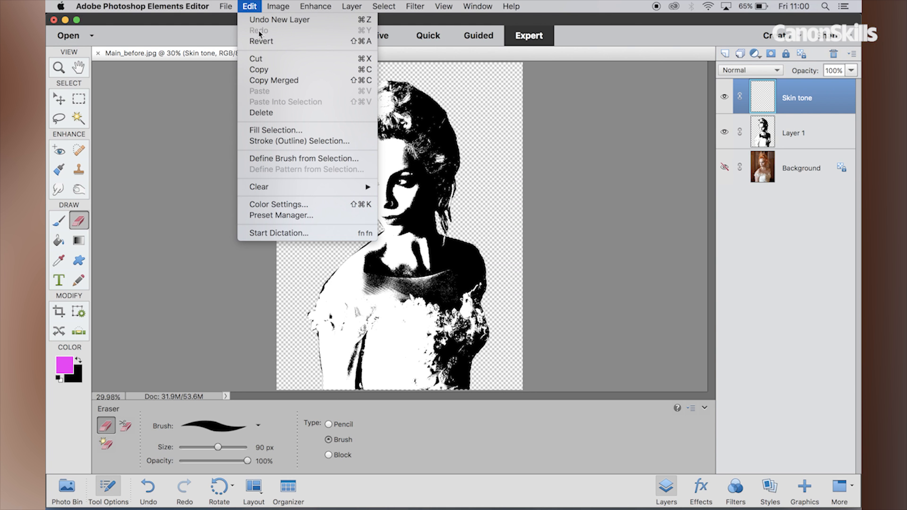
click(279, 131)
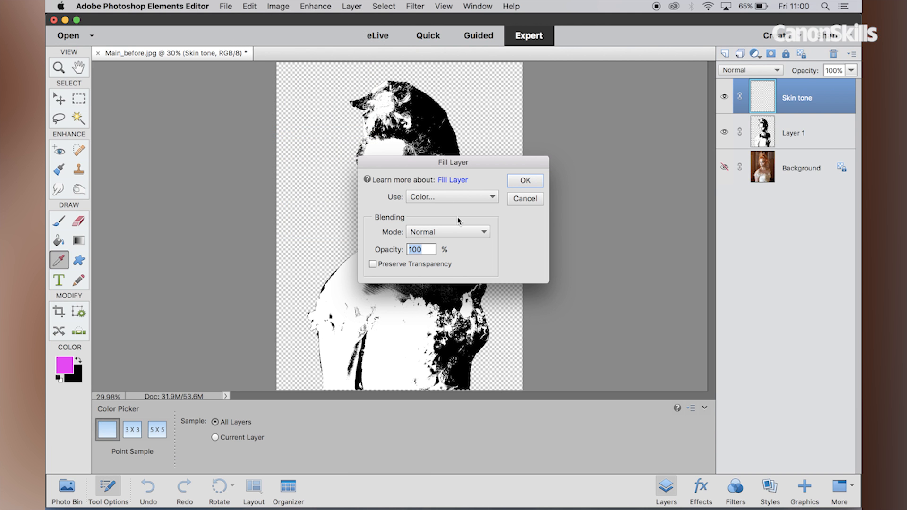
click(491, 198)
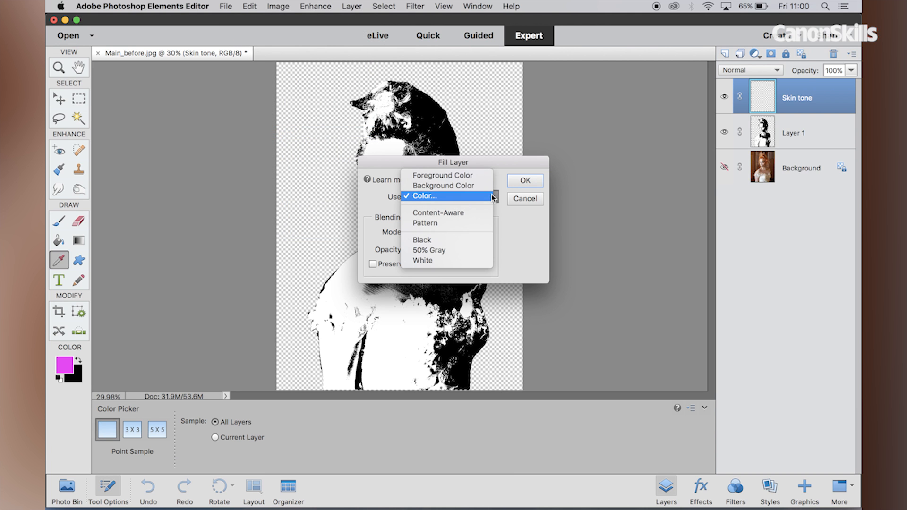
click(437, 195)
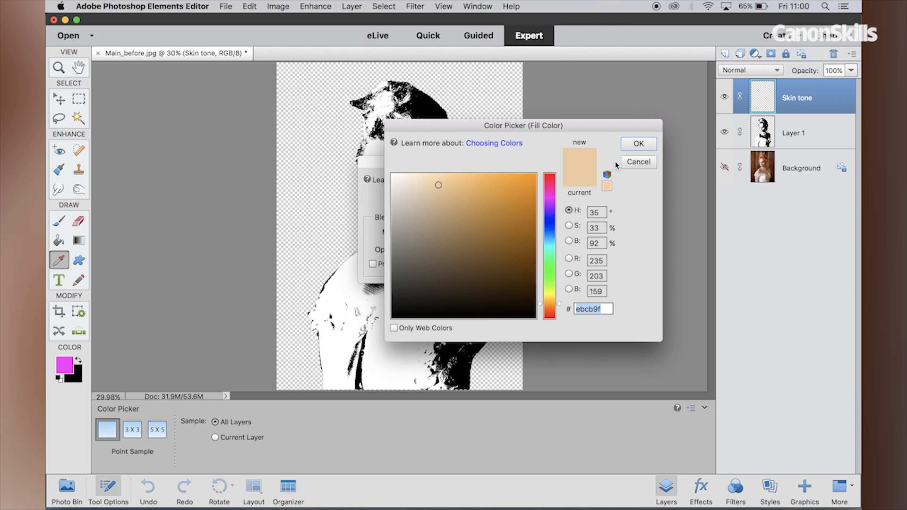
click(638, 144)
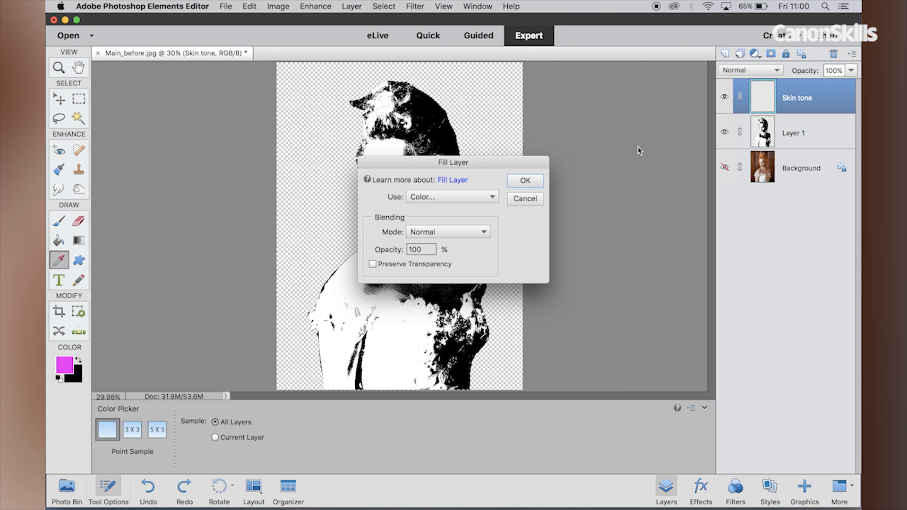
click(525, 181)
key(e)
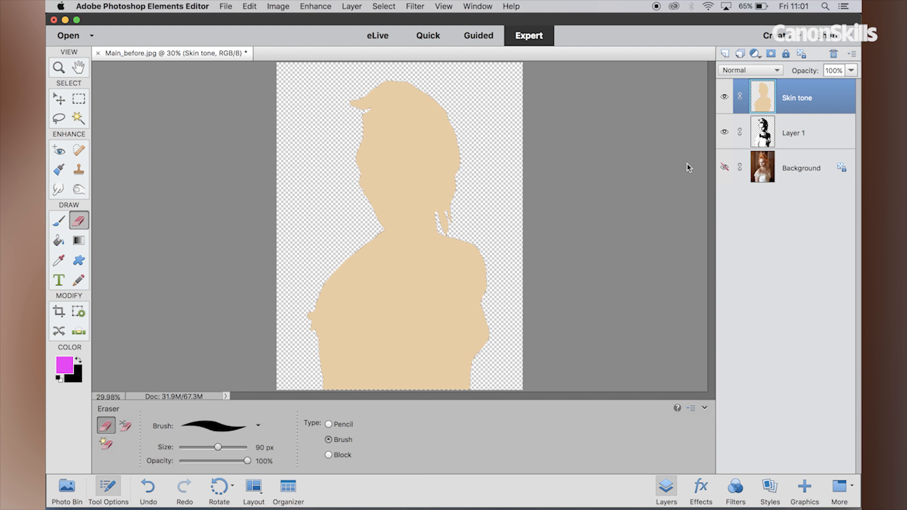
click(781, 71)
click(755, 106)
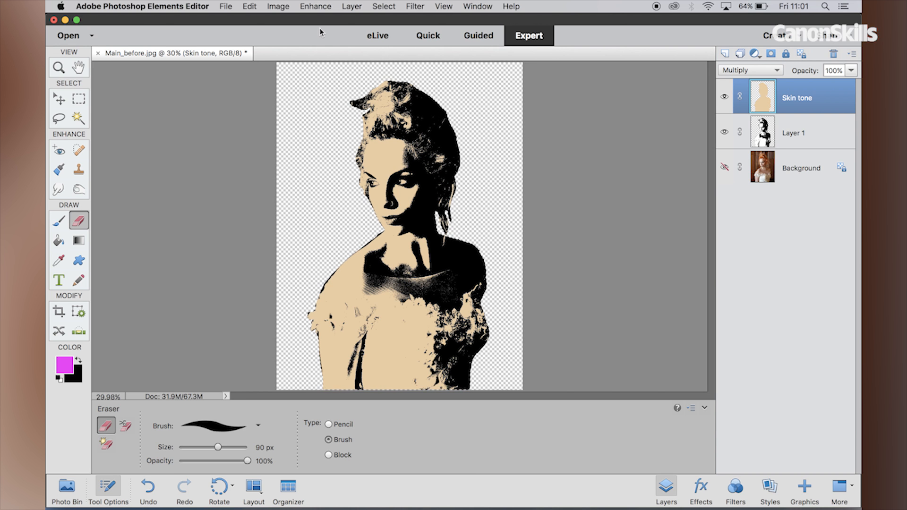
- Create a new layer named "Colours" above Skin tone and set its blend mode to Multiply
click(352, 6)
mouse_move(370, 20)
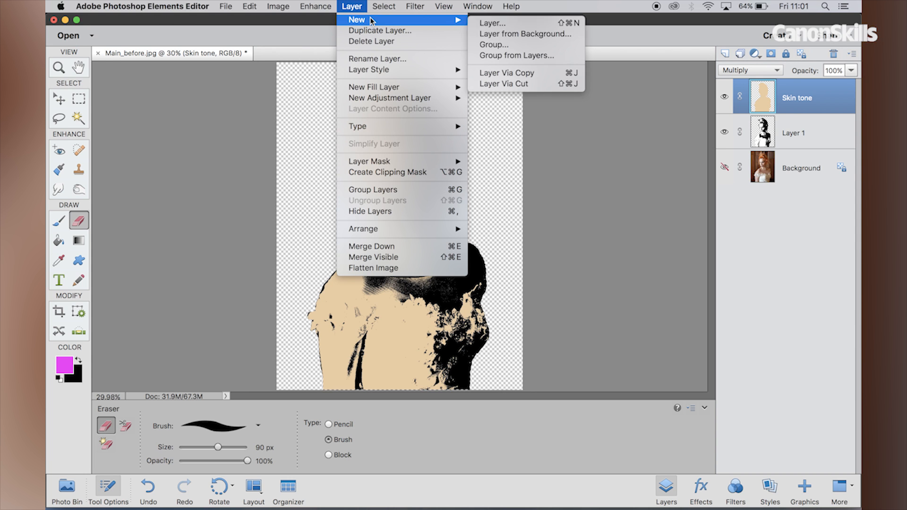
click(513, 25)
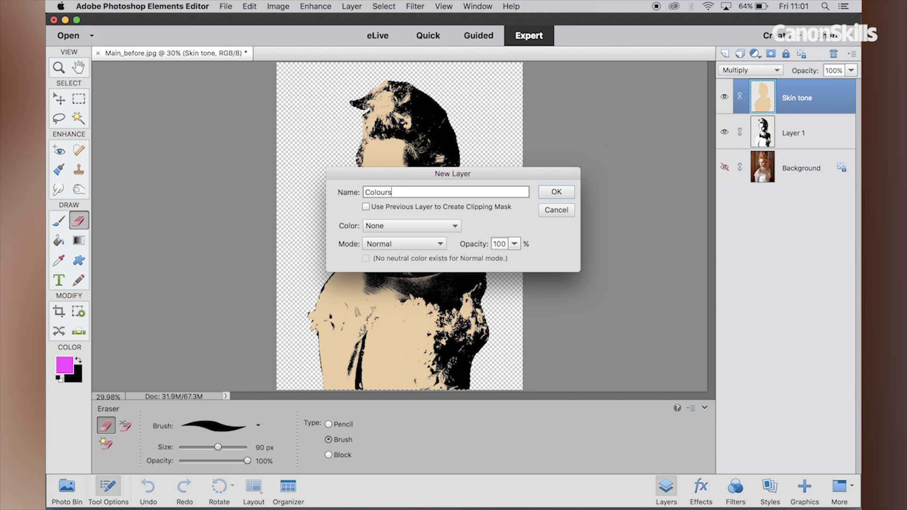
key(Return)
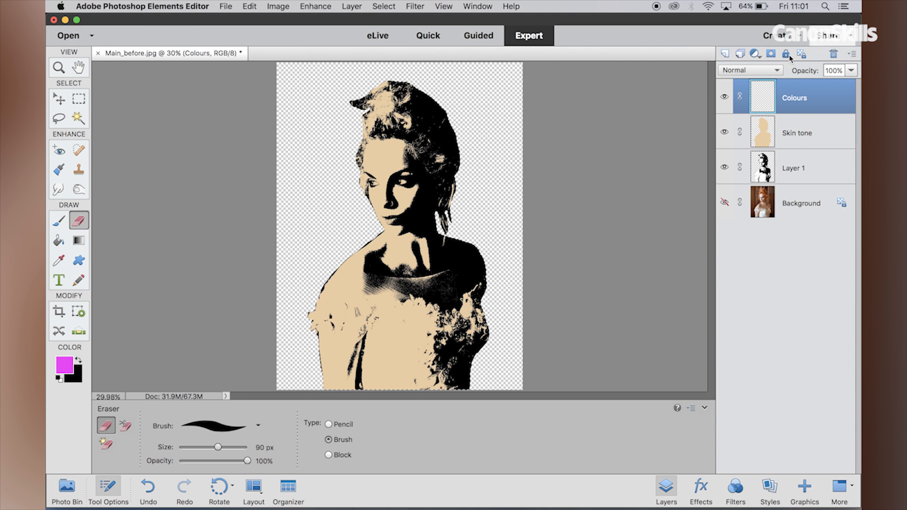
click(777, 70)
click(787, 68)
click(777, 70)
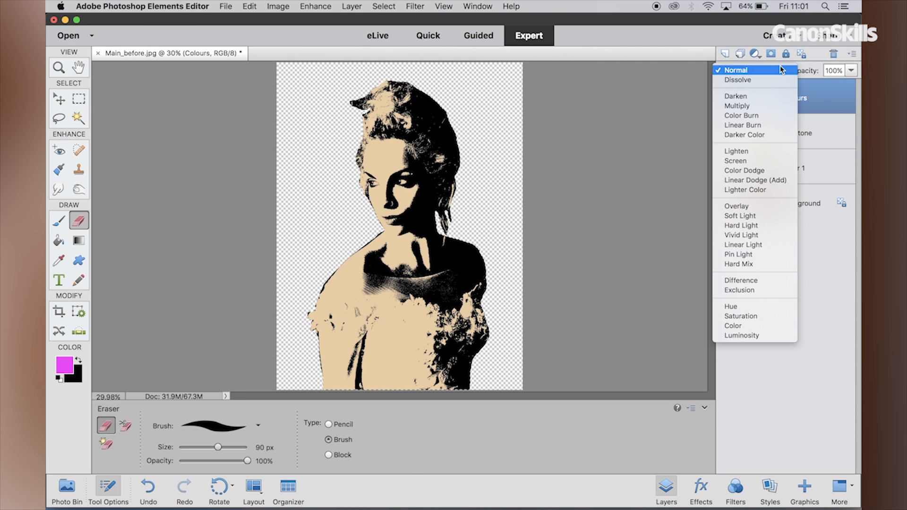
click(760, 106)
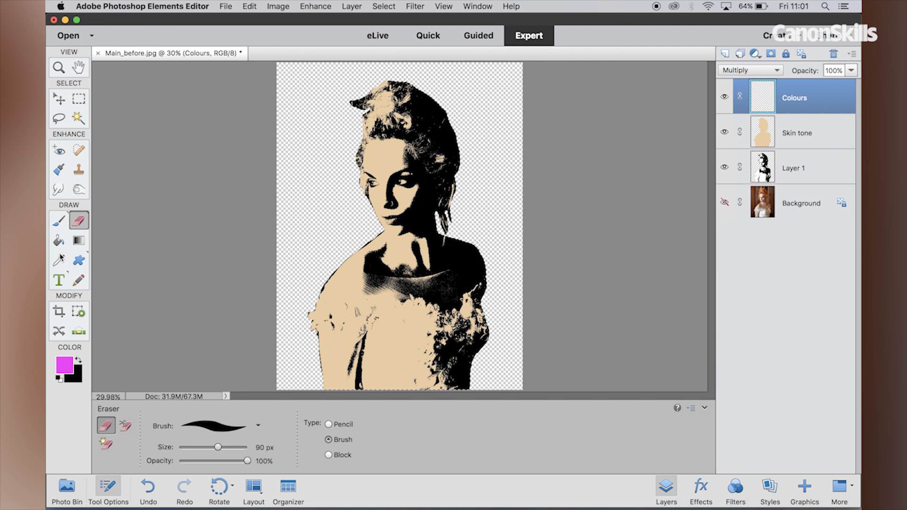
- Activate the Brush tool and set the foreground colour to yellow #fdeb22
click(60, 221)
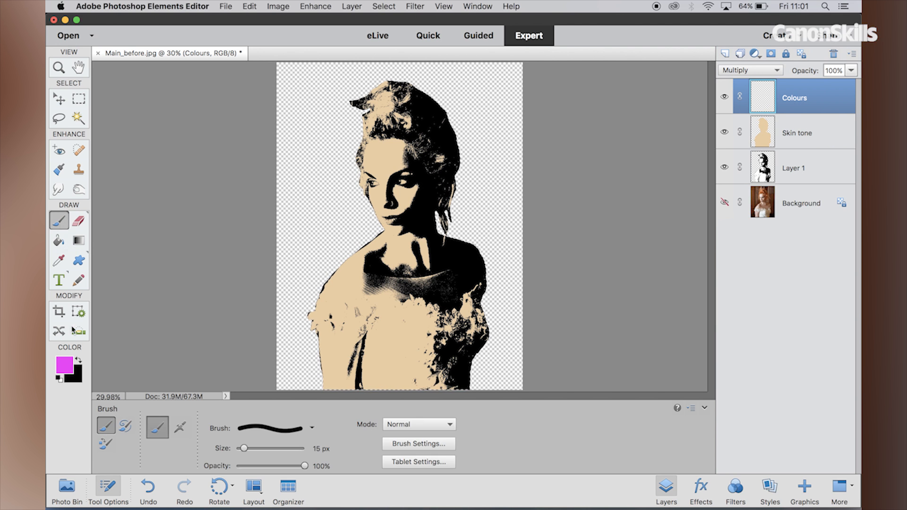
click(68, 366)
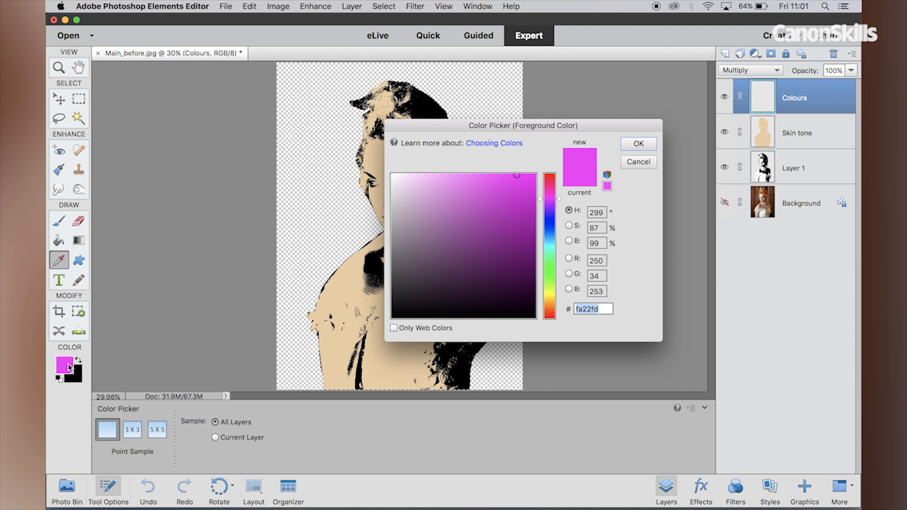
click(549, 296)
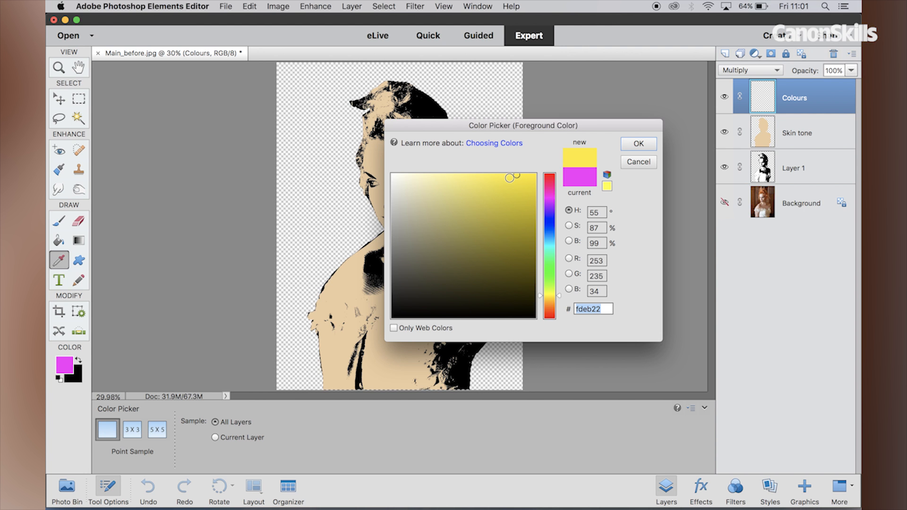
click(637, 143)
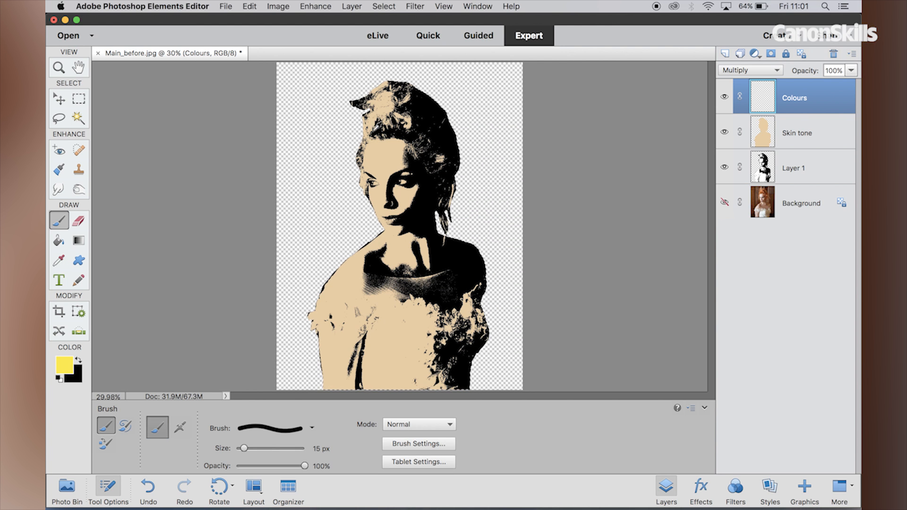
- Enlarge the brush to 70 px and paint yellow over the hair beside the woman's face on the Colours layer
scroll(374, 128, up, 3)
scroll(377, 126, up, 2)
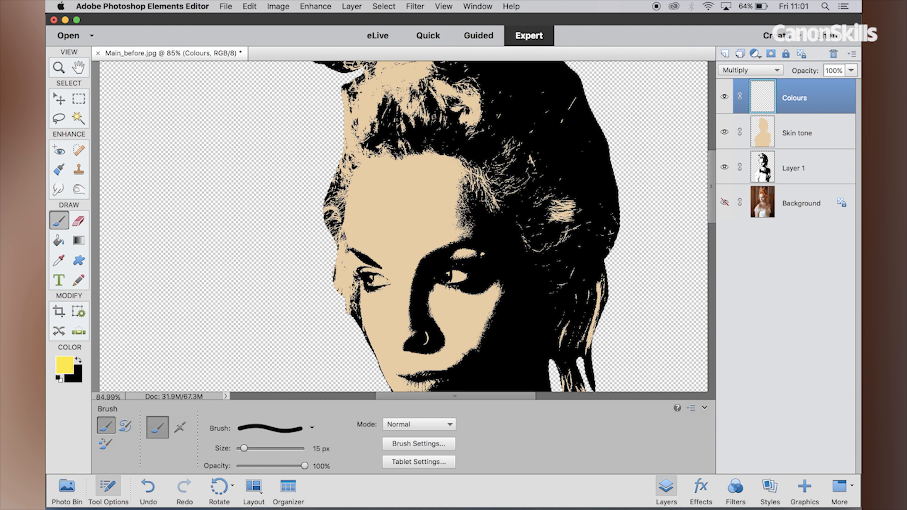
key(bracketright)
key(bracketright)
key(bracketright)
key(bracketright)
key(bracketright)
key(bracketright)
key(bracketright)
key(bracketright)
key(bracketright)
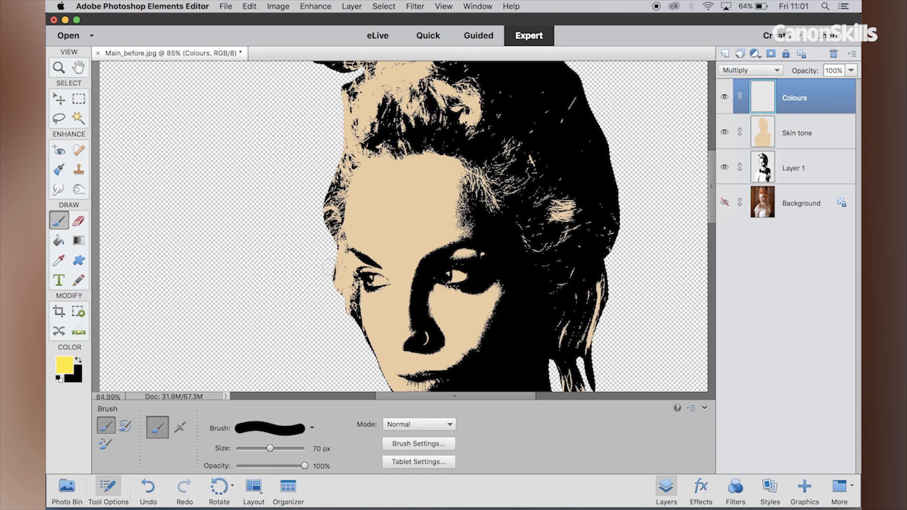
drag(350, 331, 355, 331)
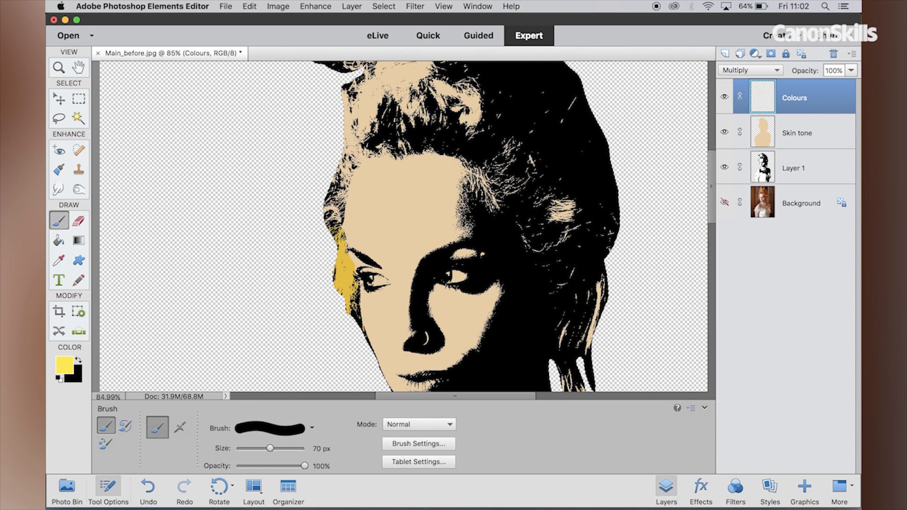
- Enlarge the brush to 125 px and paint yellow over the hair along the hairline above the forehead
key(bracketright)
key(bracketright)
key(bracketright)
key(bracketright)
mouse_move(358, 162)
mouse_down()
mouse_move(383, 135)
mouse_move(379, 142)
mouse_move(398, 146)
mouse_move(475, 149)
mouse_move(505, 199)
mouse_move(501, 166)
mouse_move(528, 171)
mouse_up()
scroll(529, 171, down, 2)
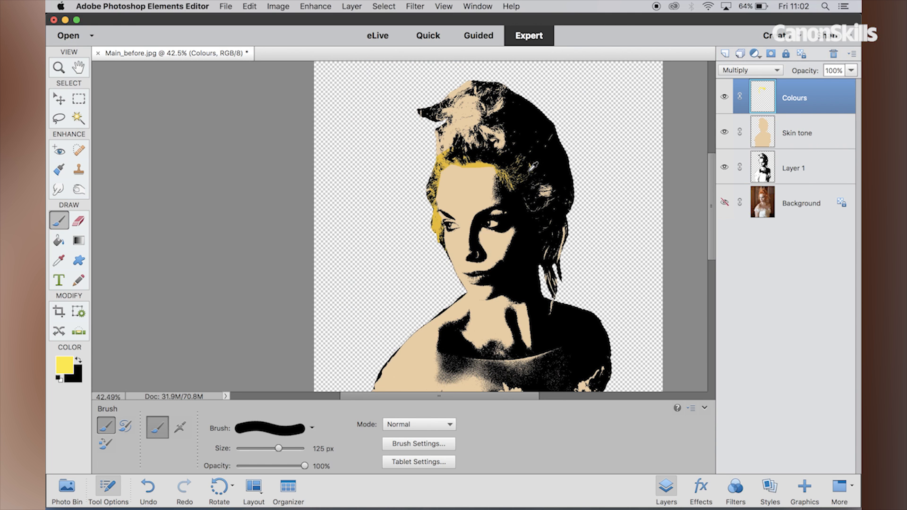
- Enlarge the brush to 250 px and paint yellow over the crown of the hair and the loose strands beside the neck
key(bracketright)
key(bracketright)
key(bracketright)
key(bracketright)
mouse_move(538, 201)
mouse_down()
mouse_move(536, 175)
mouse_move(550, 203)
mouse_move(549, 137)
mouse_move(538, 139)
mouse_move(551, 204)
mouse_up()
mouse_move(556, 307)
mouse_down()
mouse_move(560, 226)
mouse_move(548, 253)
mouse_move(570, 186)
mouse_move(550, 134)
mouse_up()
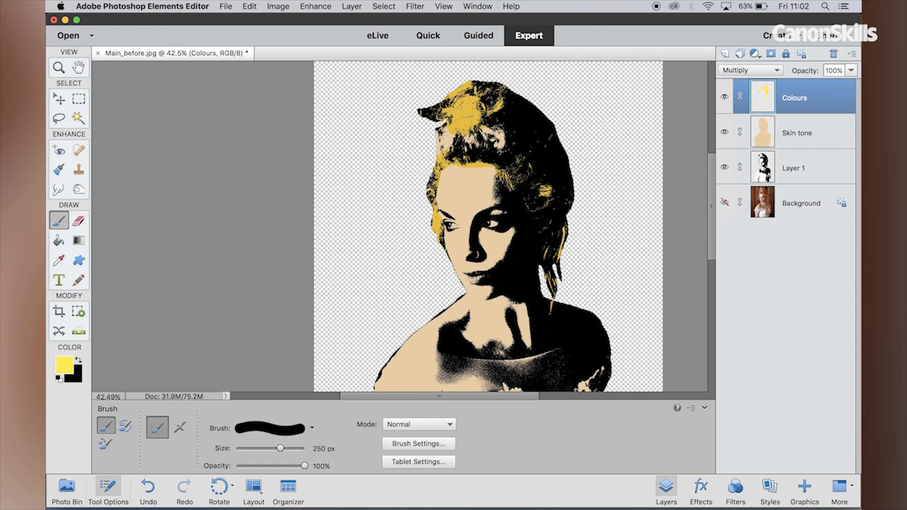
drag(440, 143, 428, 158)
mouse_move(478, 133)
mouse_down()
mouse_move(499, 141)
mouse_move(508, 120)
mouse_up()
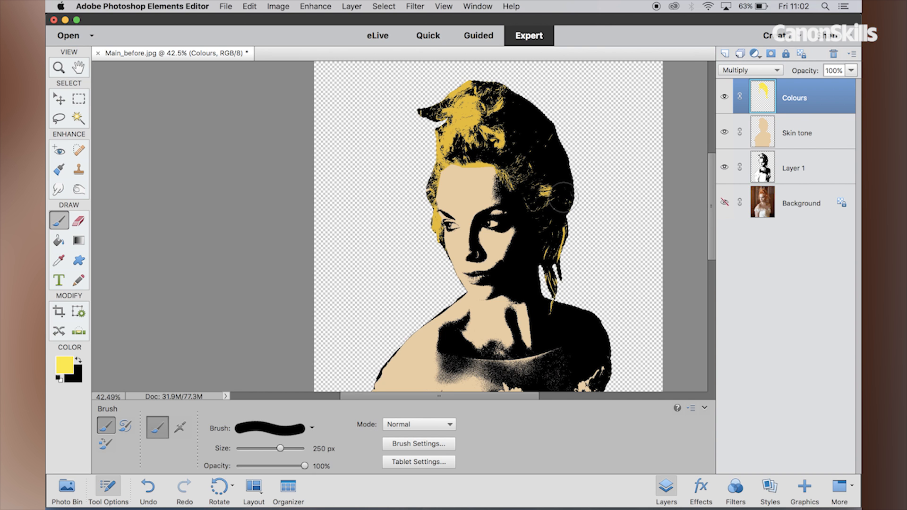
- Set the foreground colour to green #169519 for painting the dress and return to the Brush tool
scroll(555, 247, up, 2)
scroll(554, 247, up, 3)
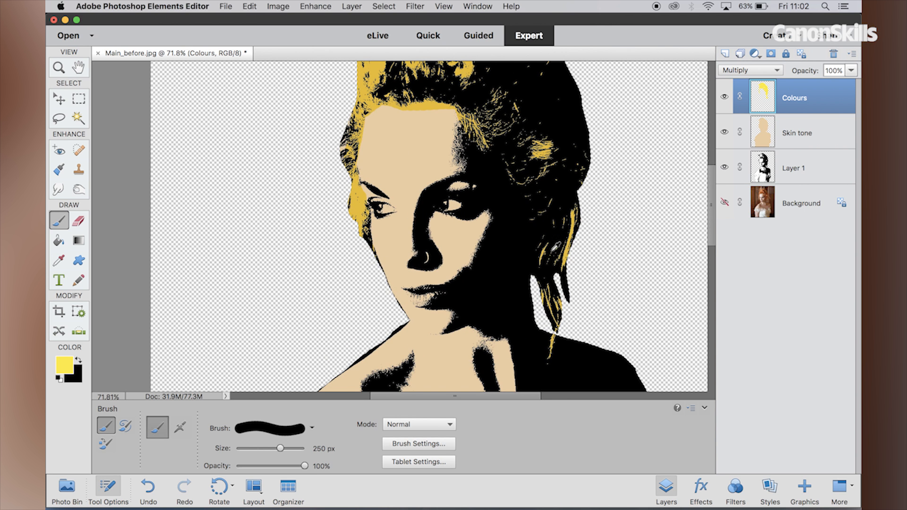
scroll(551, 251, down, 3)
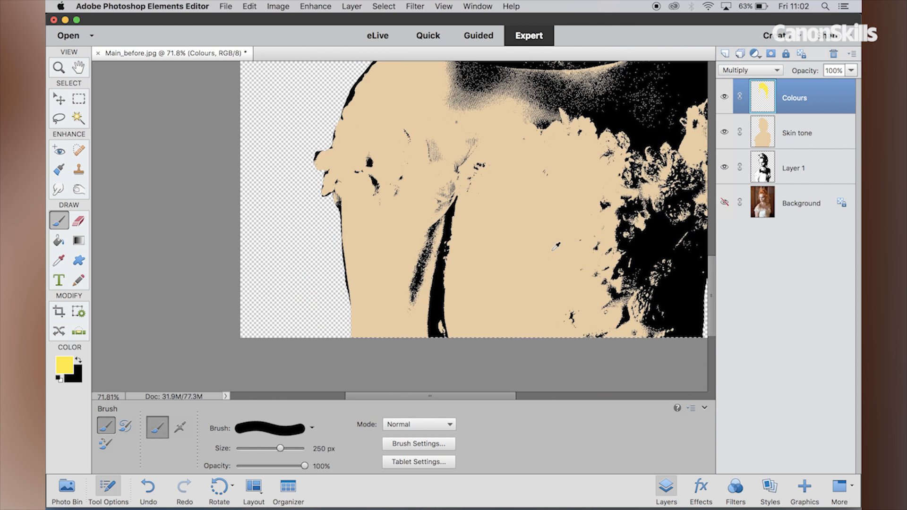
scroll(551, 252, right, 3)
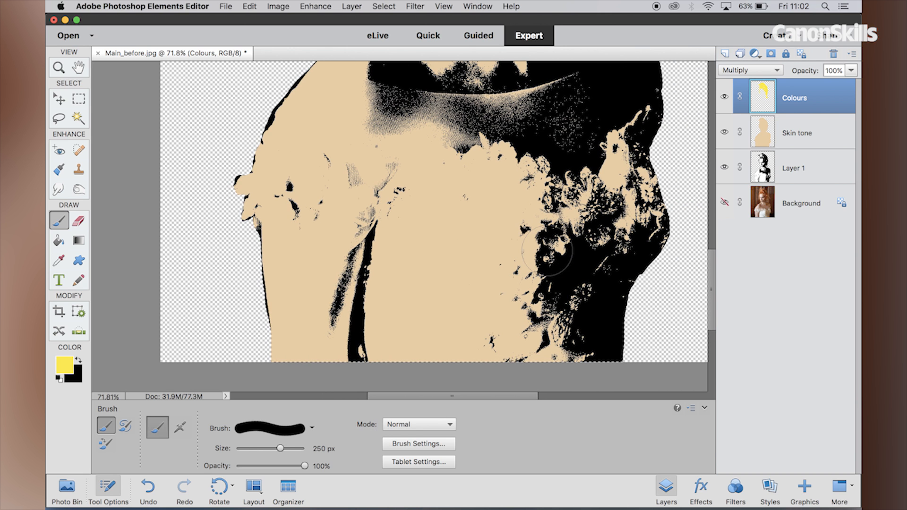
click(73, 364)
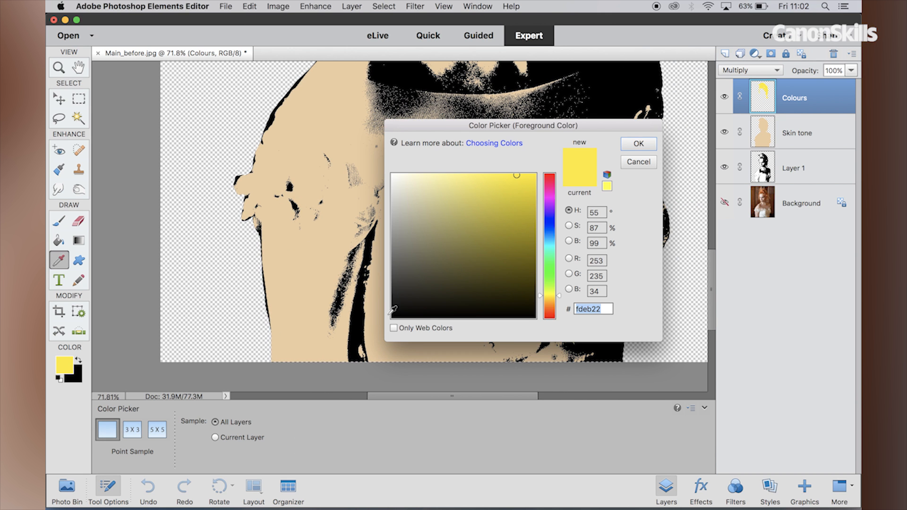
click(553, 269)
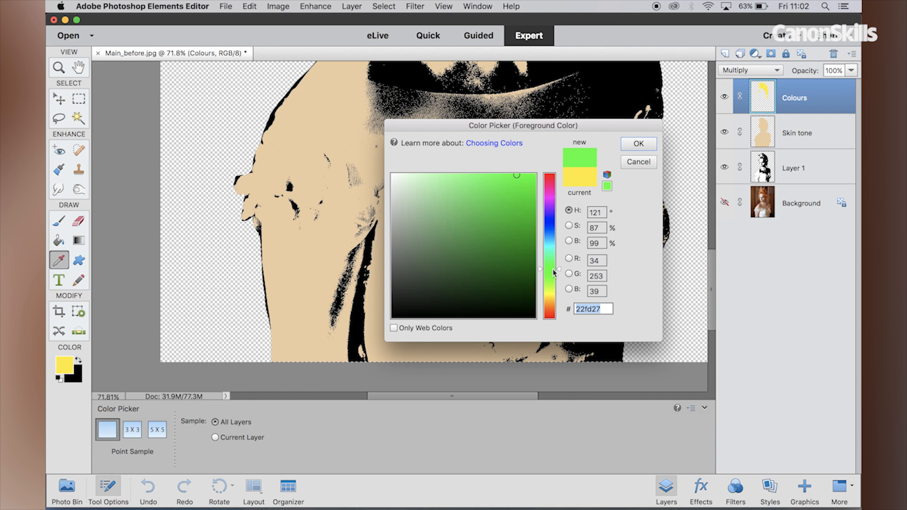
drag(513, 237, 514, 233)
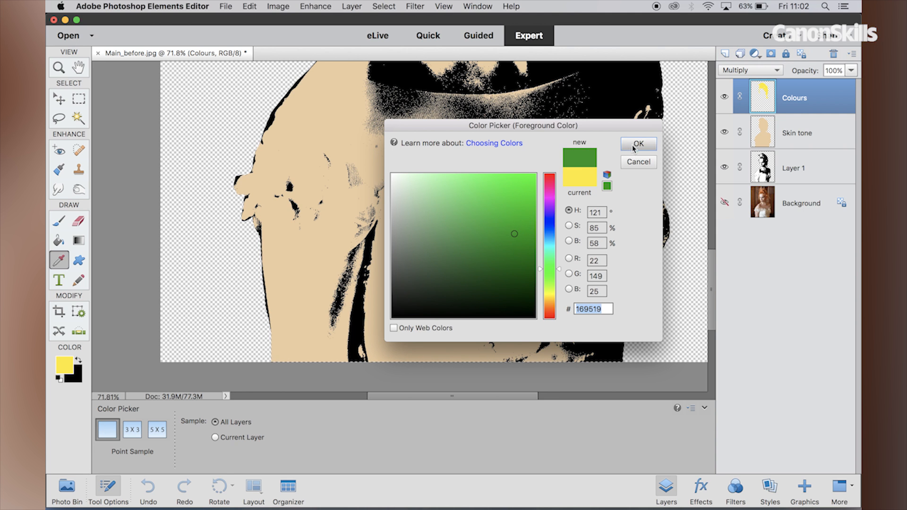
click(637, 144)
key(b)
- Paint green over the dress bodice and its shadowed side with the 250 px brush on the Colours layer
mouse_move(466, 232)
mouse_down()
mouse_move(438, 344)
mouse_move(480, 260)
mouse_move(479, 328)
mouse_move(460, 355)
mouse_move(517, 351)
mouse_up()
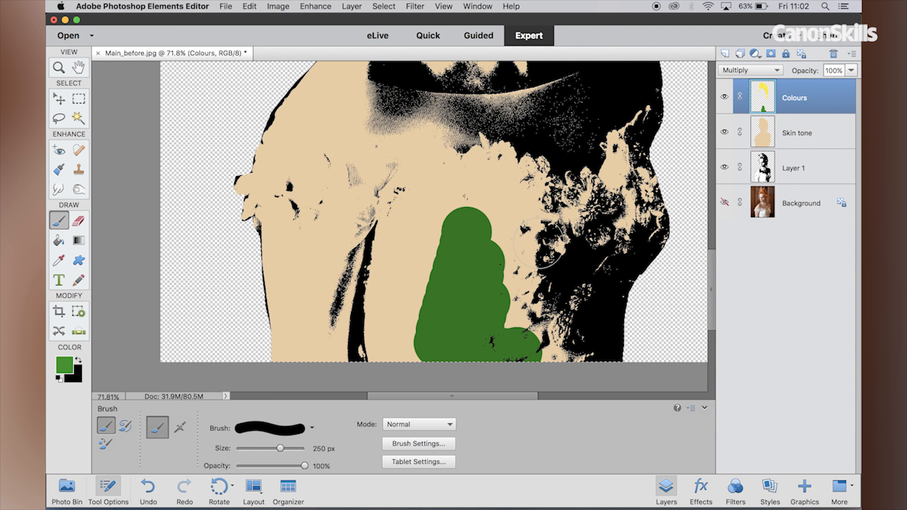
scroll(539, 242, up, 3)
scroll(539, 243, down, 3)
scroll(538, 243, up, 2)
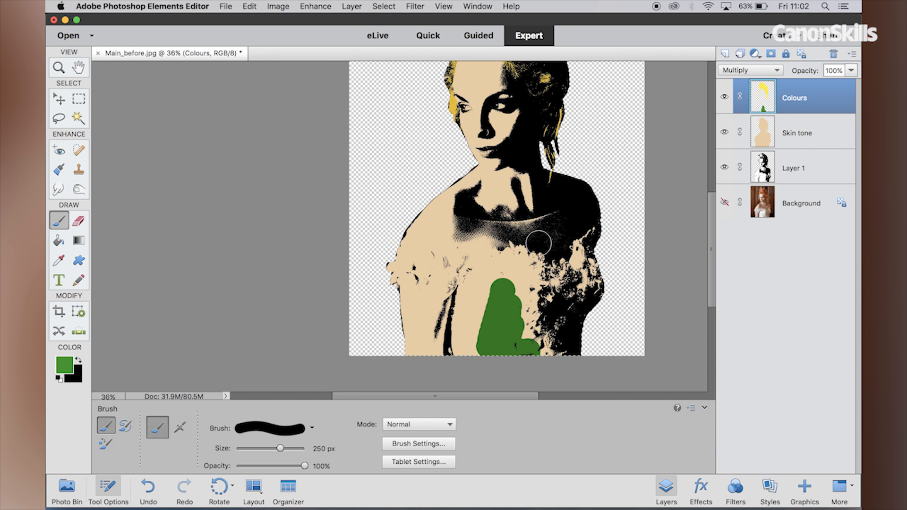
mouse_move(525, 296)
mouse_down()
mouse_move(524, 362)
mouse_move(533, 354)
mouse_move(568, 366)
mouse_move(599, 284)
mouse_move(550, 347)
mouse_move(543, 312)
mouse_move(533, 337)
mouse_move(554, 275)
mouse_move(539, 286)
mouse_move(559, 311)
mouse_move(568, 274)
mouse_move(598, 247)
mouse_up()
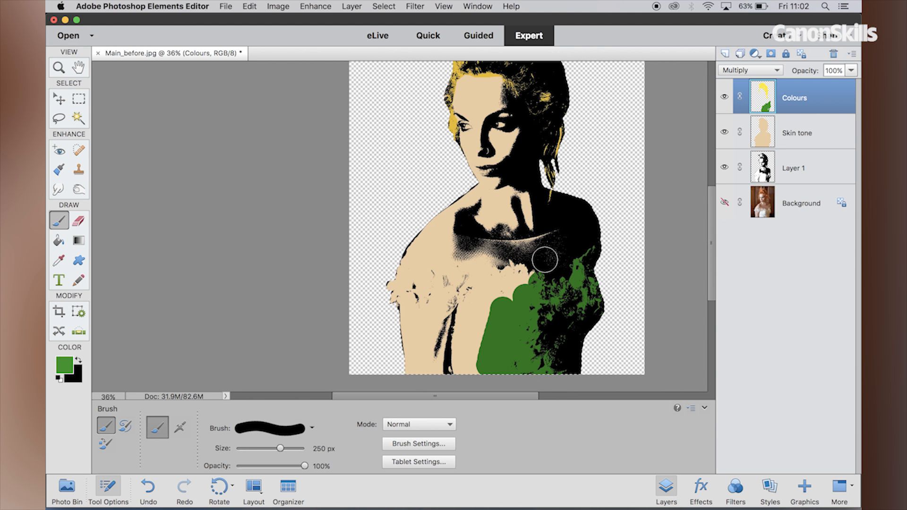
drag(500, 254, 588, 227)
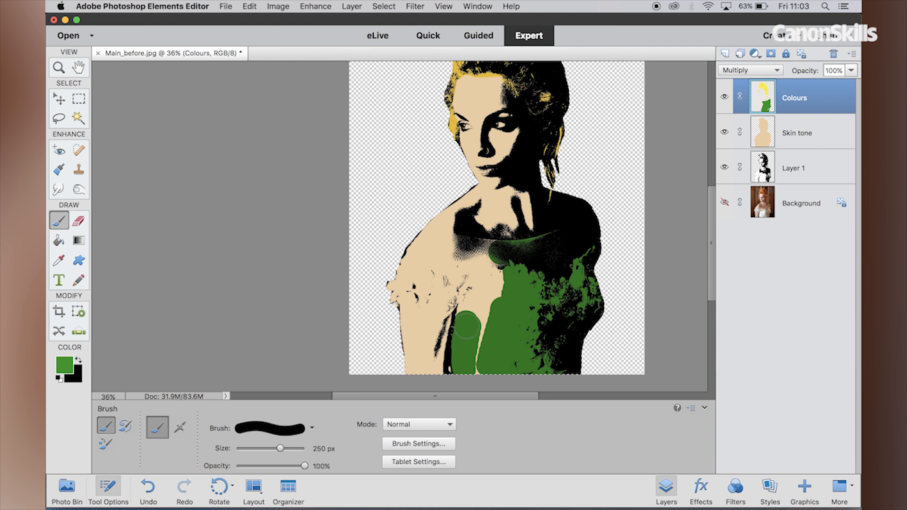
- Paint green over the rest of the bodice, the lit shoulder band and the ruffled sleeve
mouse_move(483, 323)
mouse_down()
mouse_move(473, 283)
mouse_move(509, 293)
mouse_move(496, 271)
mouse_up()
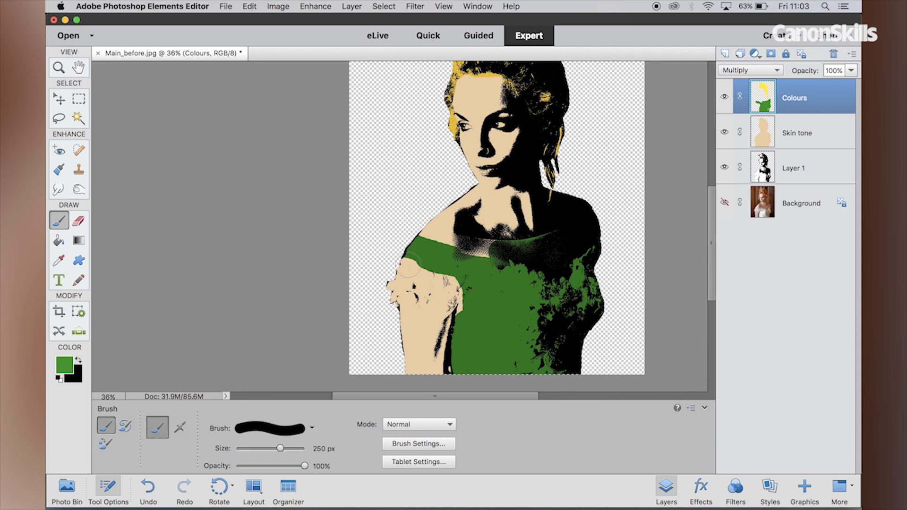
click(387, 294)
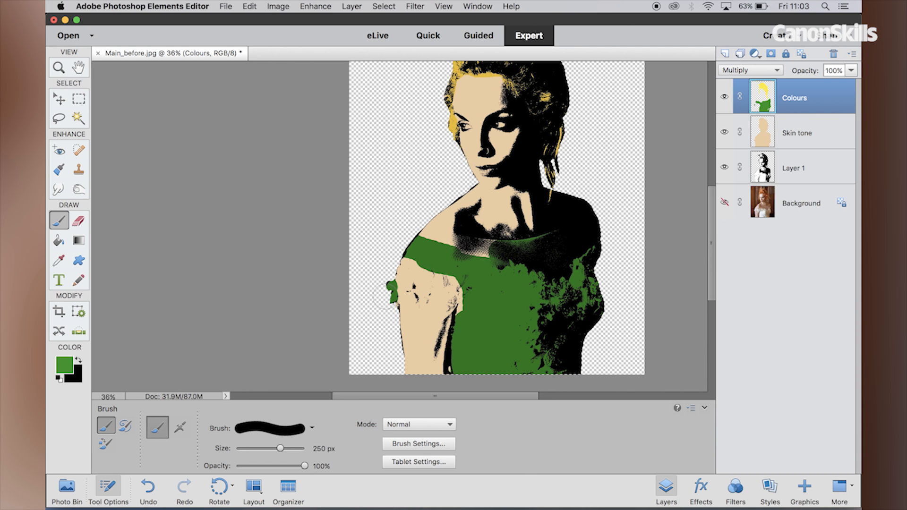
drag(383, 303, 396, 288)
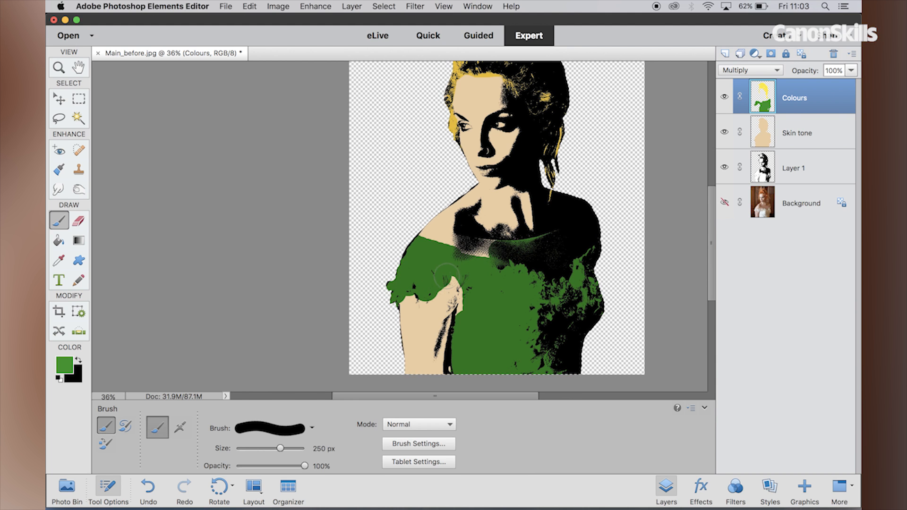
drag(467, 315, 445, 285)
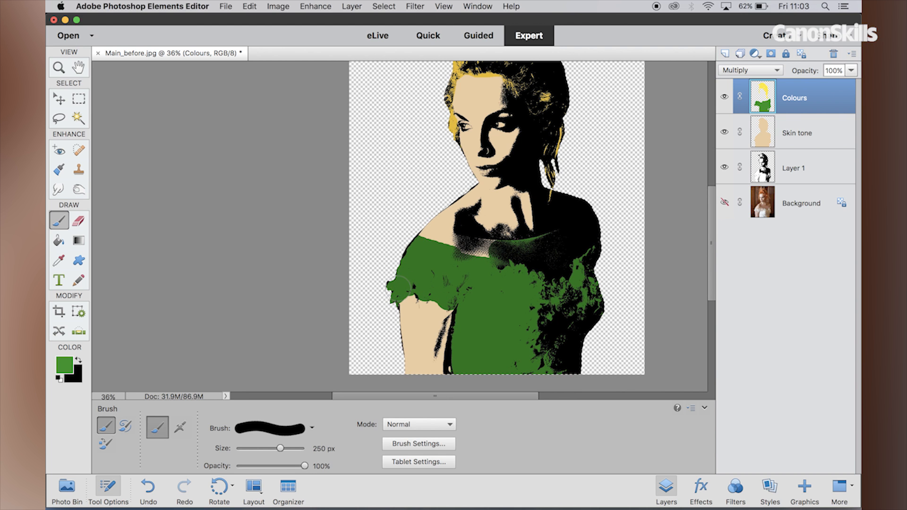
- Reduce the brush to 175 px and paint green up to the dress neckline and the sleeve's shoulder edge
key(bracketleft)
key(bracketleft)
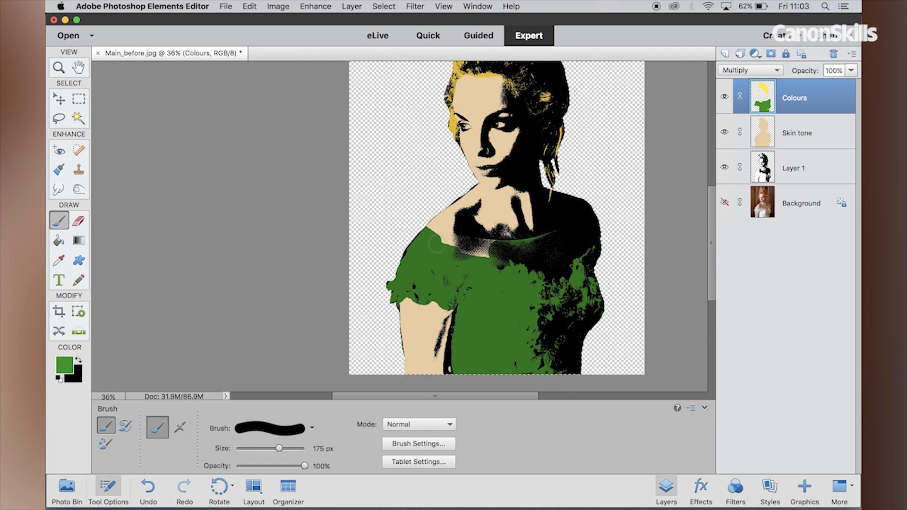
drag(508, 260, 488, 256)
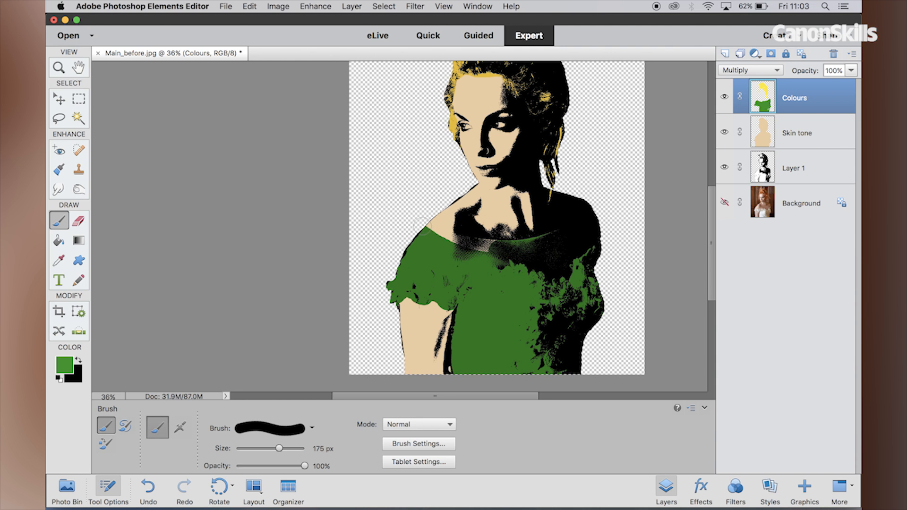
drag(422, 227, 504, 251)
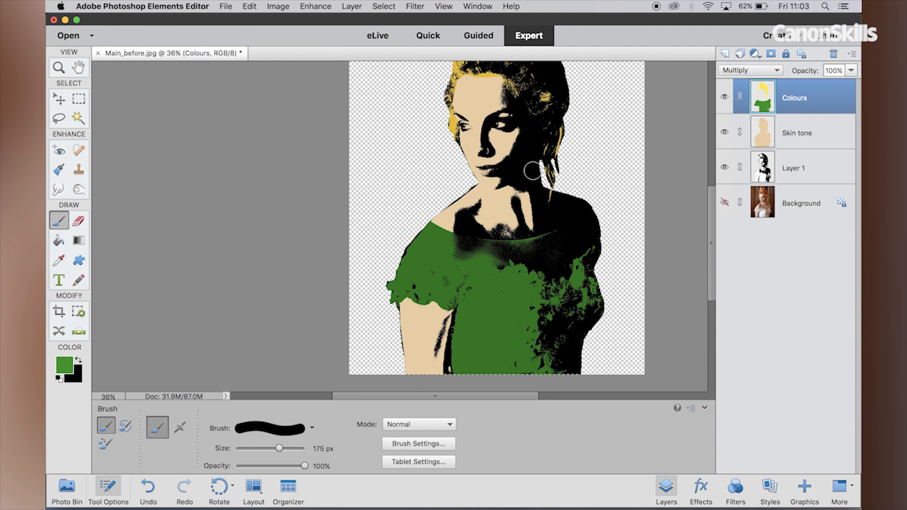
- Reduce the brush to 45 px and paint the irises of both eyes green
scroll(527, 161, up, 6)
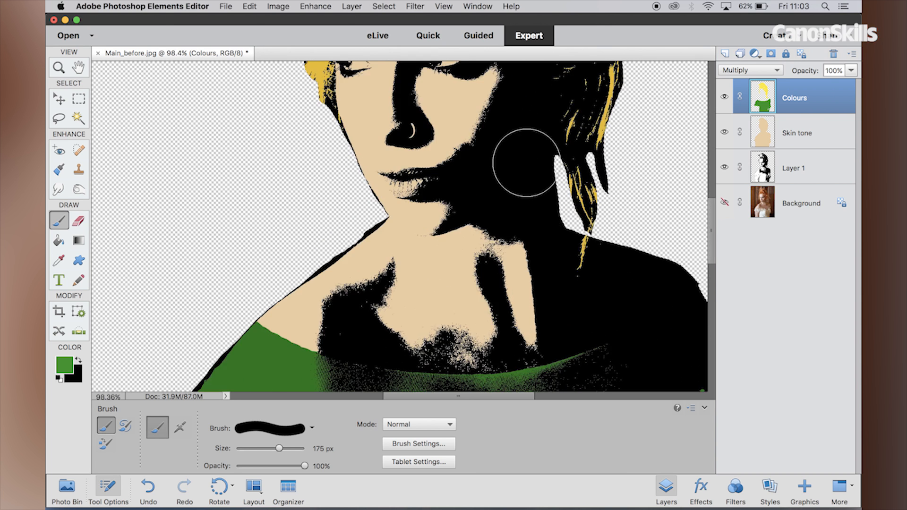
scroll(481, 147, down, 3)
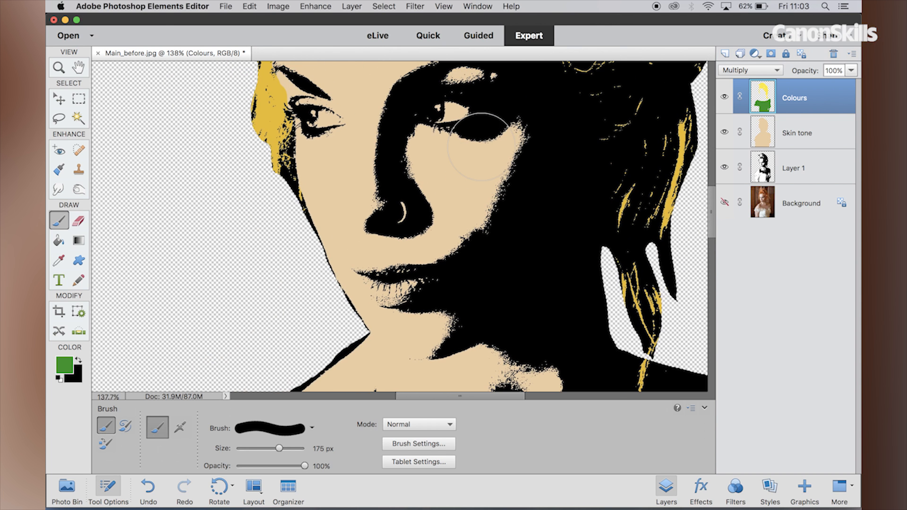
key(bracketleft)
key(bracketleft)
key(bracketleft)
key(bracketleft)
key(bracketleft)
key(bracketleft)
key(bracketleft)
key(bracketleft)
key(bracketleft)
key(bracketleft)
key(bracketleft)
key(bracketleft)
key(bracketleft)
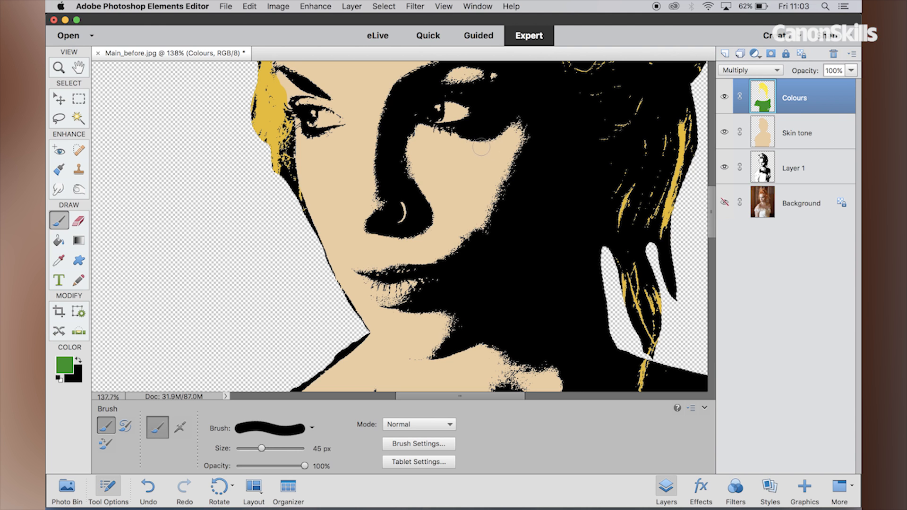
click(434, 114)
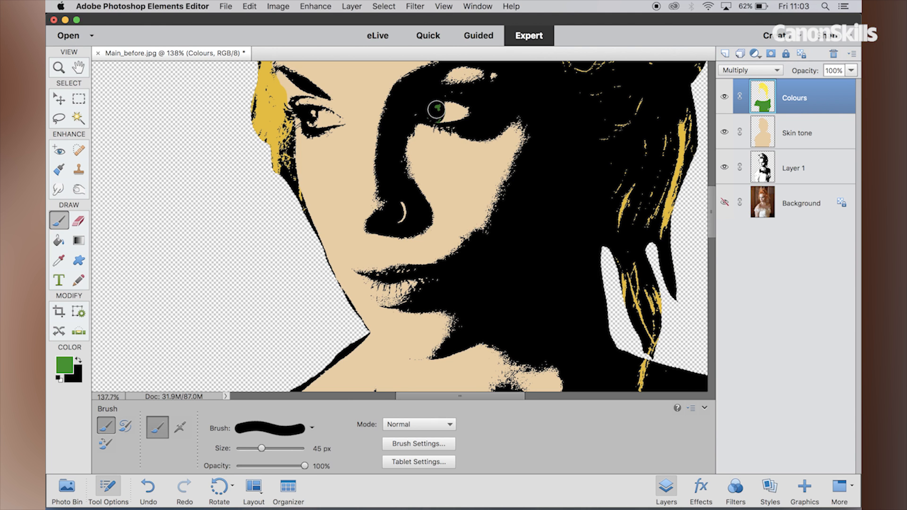
click(437, 113)
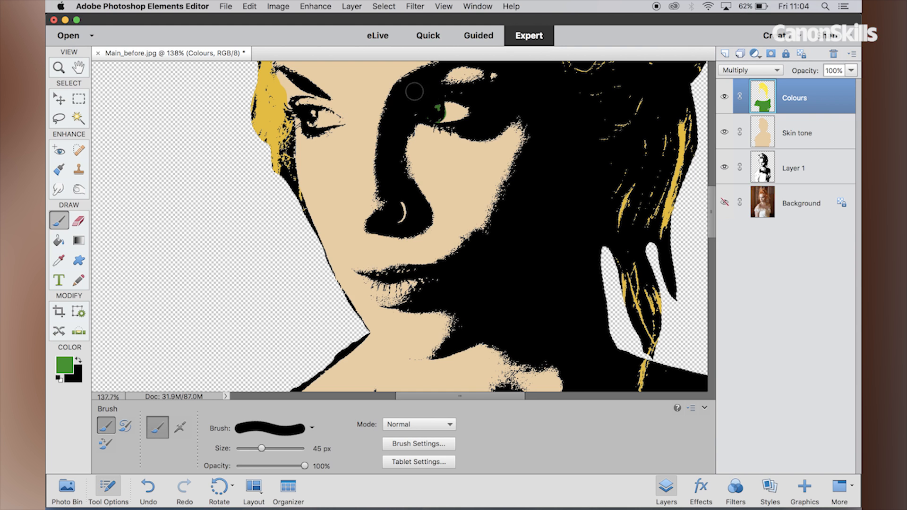
drag(315, 119, 312, 118)
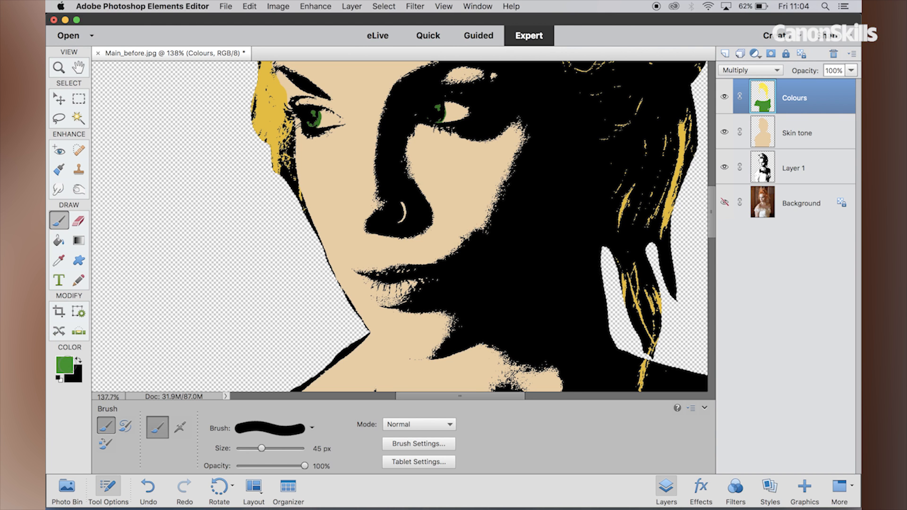
- Set the foreground colour to red #ff1520 and return to the Brush tool
click(68, 368)
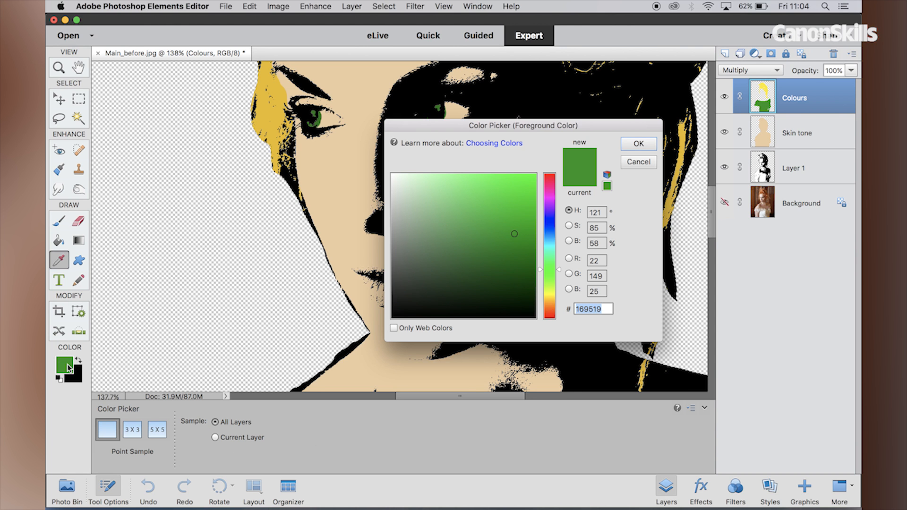
click(553, 175)
drag(552, 173, 524, 172)
click(638, 144)
key(b)
- Paint both lips red with the 45 px brush, reducing it to 25 px for the edges and corner of the mouth
click(390, 296)
mouse_move(390, 297)
mouse_down()
mouse_move(428, 282)
mouse_move(395, 289)
mouse_up()
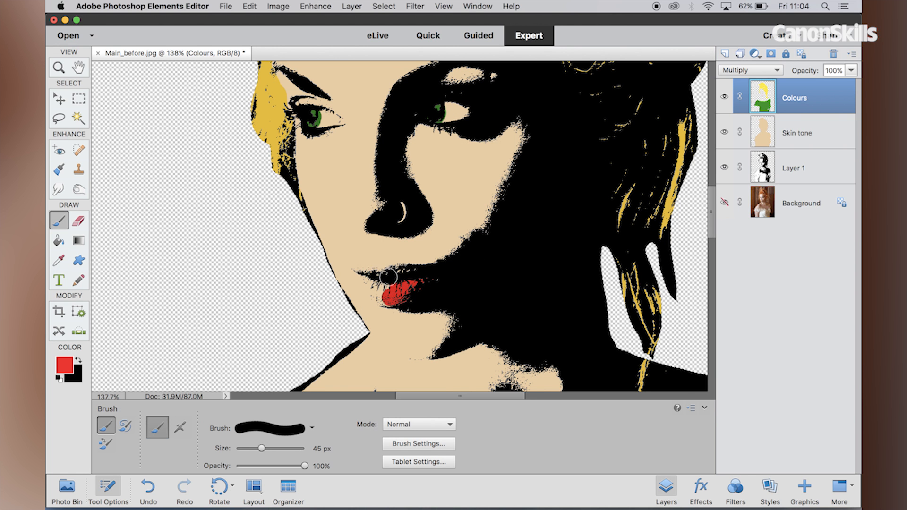
drag(424, 271, 438, 270)
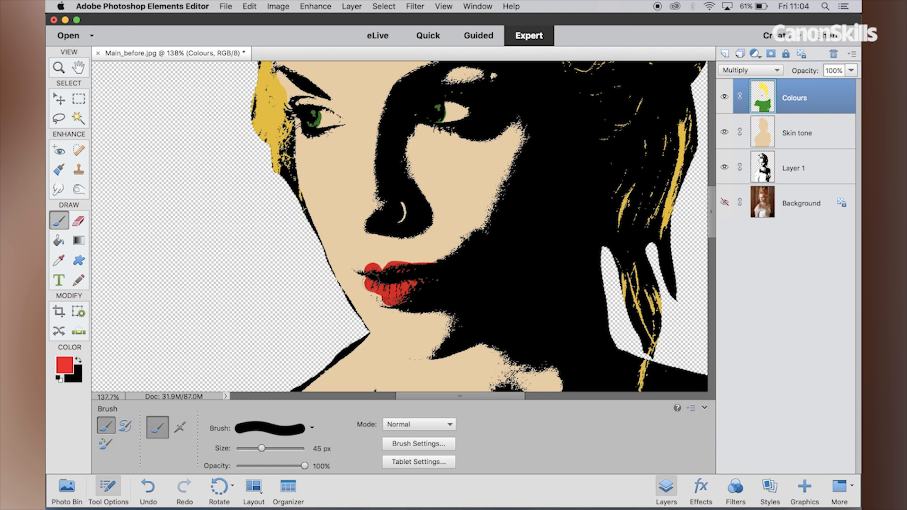
key(bracketleft)
key(bracketleft)
key(bracketleft)
key(bracketleft)
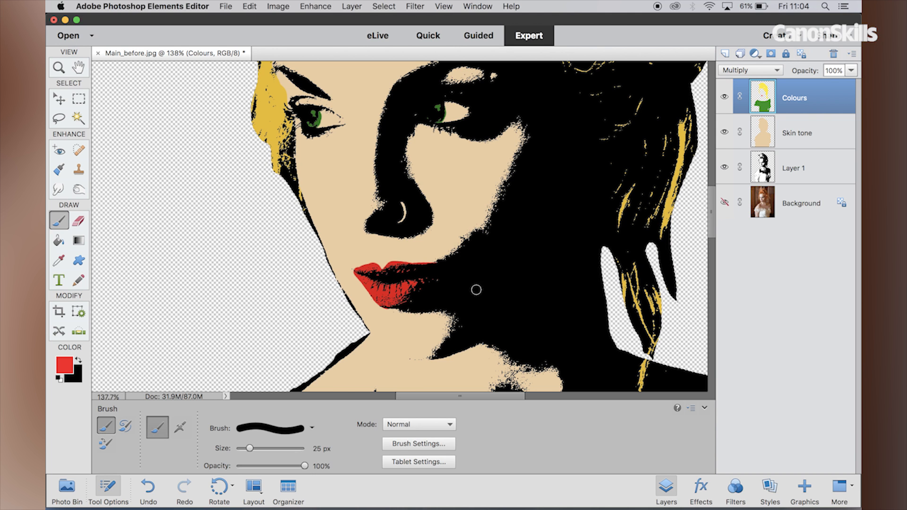
- Set the foreground colour to white, keeping the face and eyes in close view
key(super+0)
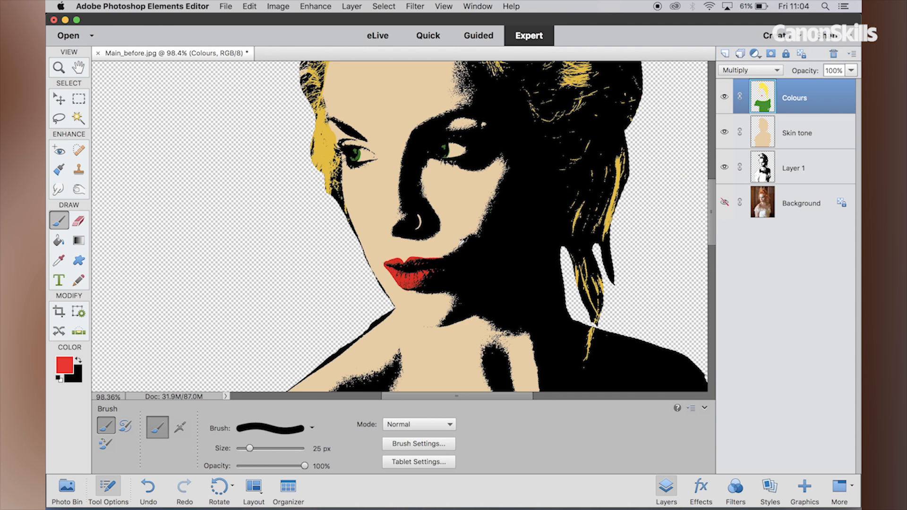
scroll(451, 226, up, 1)
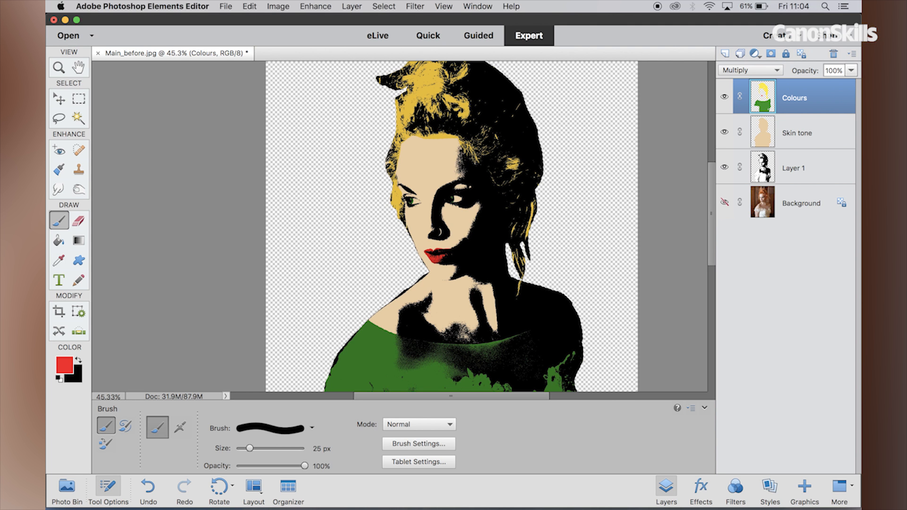
scroll(458, 199, up, 2)
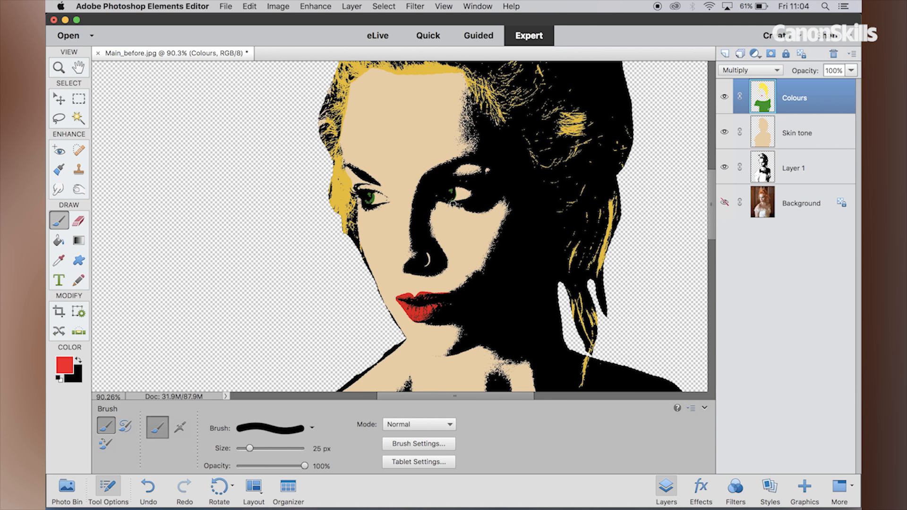
scroll(452, 203, up, 1)
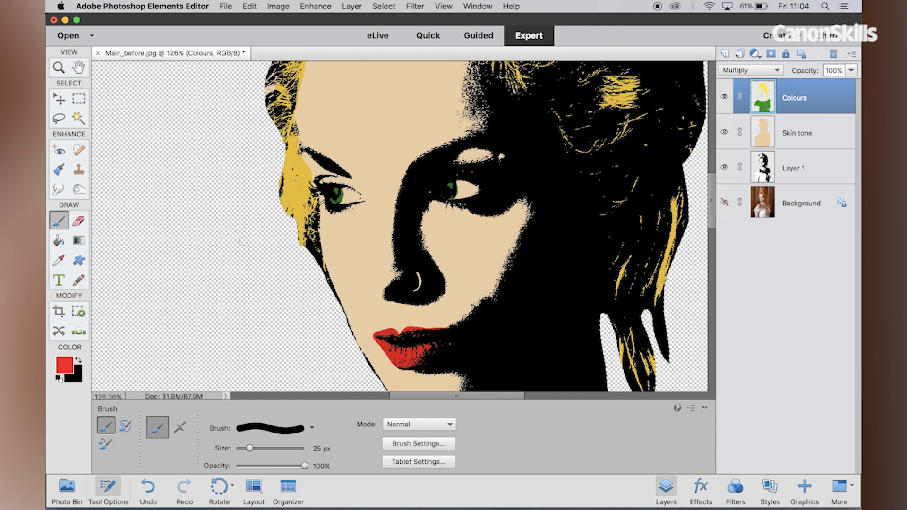
click(65, 366)
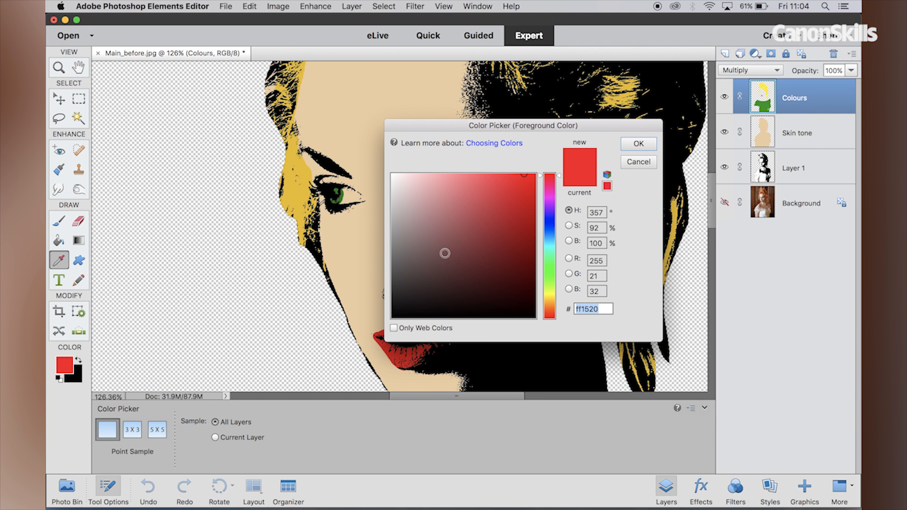
click(392, 175)
click(641, 149)
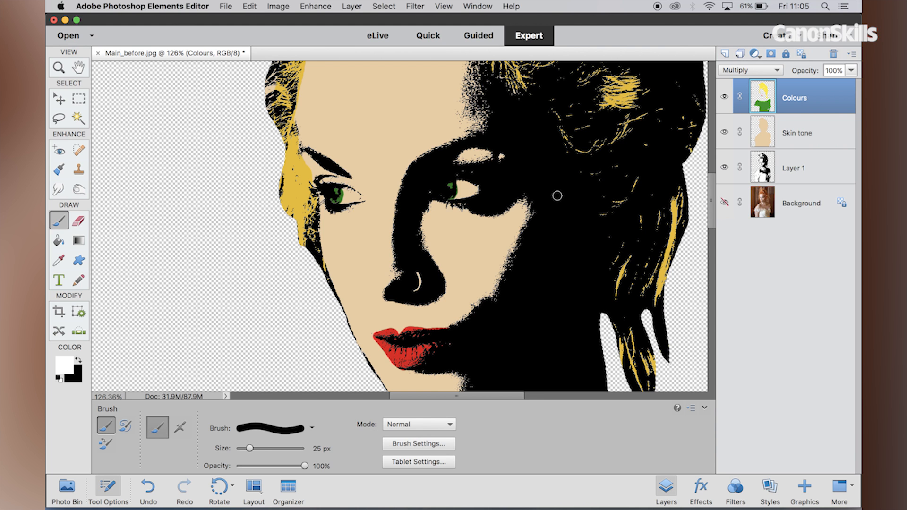
- Undo the last brush stroke and erase the skin tone from the white of the eye on the shadowed side, using a 40 px eraser on the Skin tone layer
key(ctrl+z)
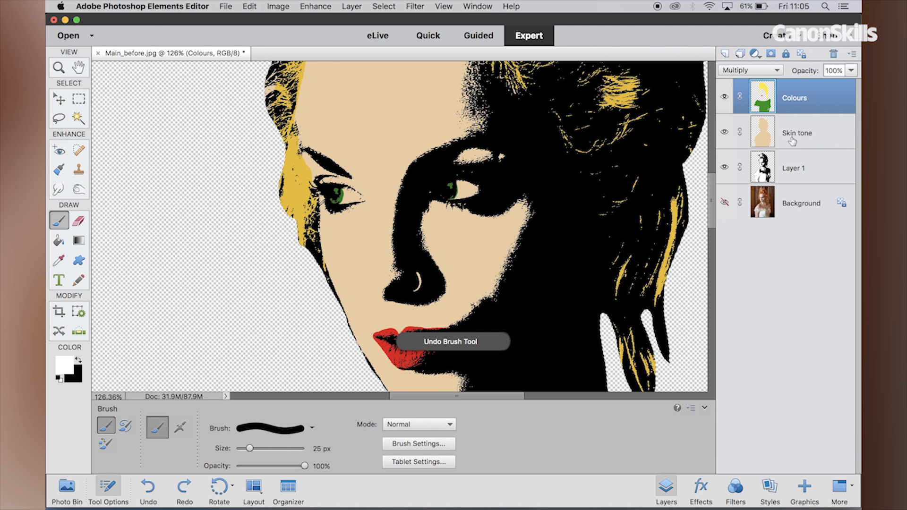
click(792, 137)
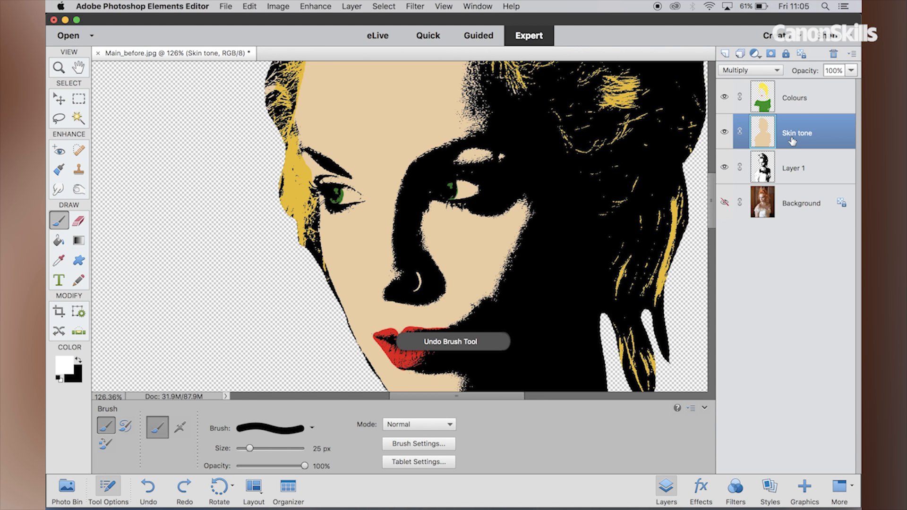
click(80, 226)
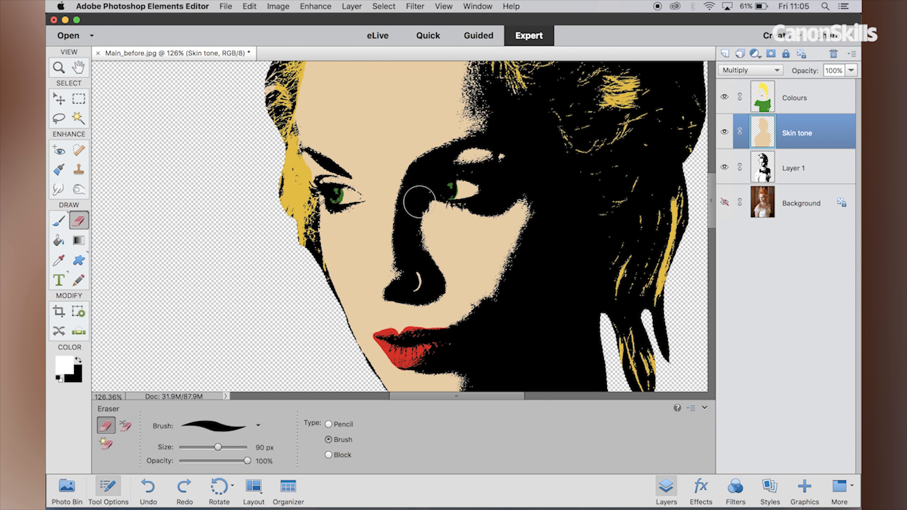
key(bracketleft)
key(bracketleft)
key(bracketleft)
key(bracketleft)
key(bracketleft)
key(bracketleft)
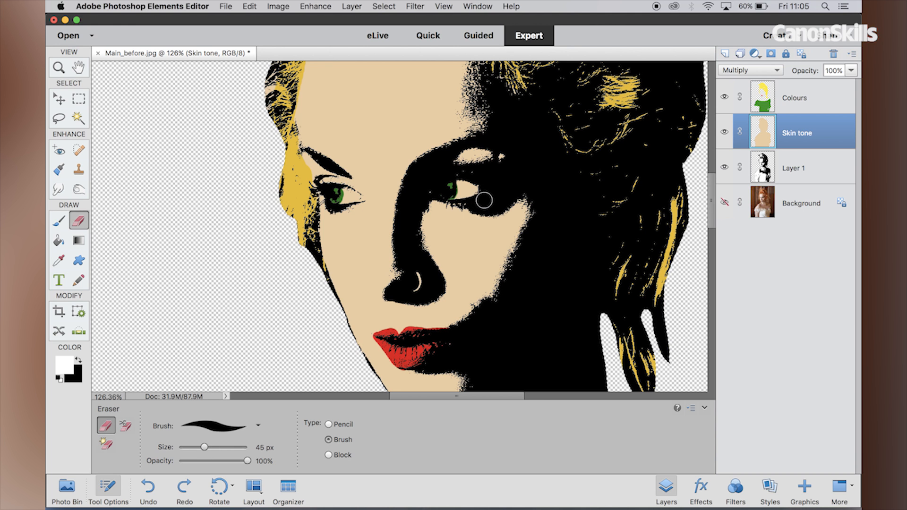
key(bracketleft)
mouse_move(460, 197)
mouse_down()
mouse_move(466, 185)
mouse_move(474, 196)
mouse_up()
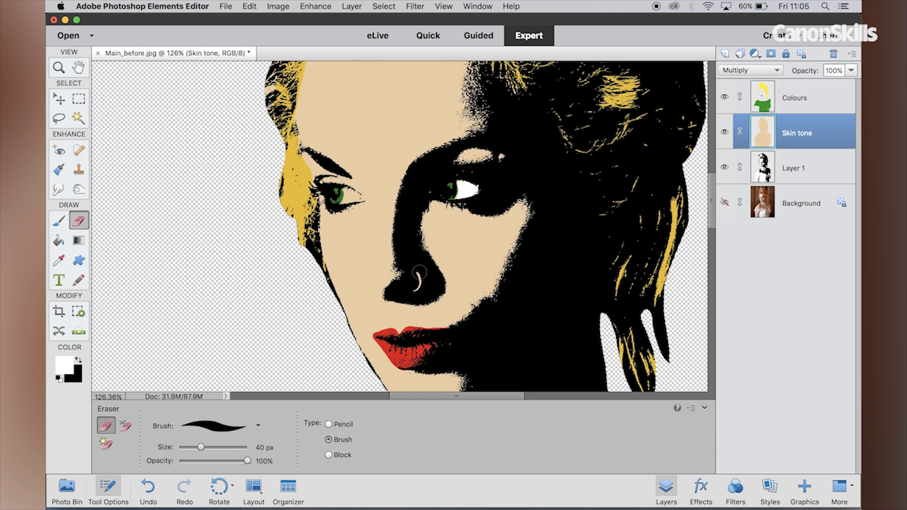
- Erase the skin tone from the nose ring, the other eye's white and both irises, reducing the eraser to 30 px
click(419, 272)
key(bracketleft)
drag(347, 203, 354, 197)
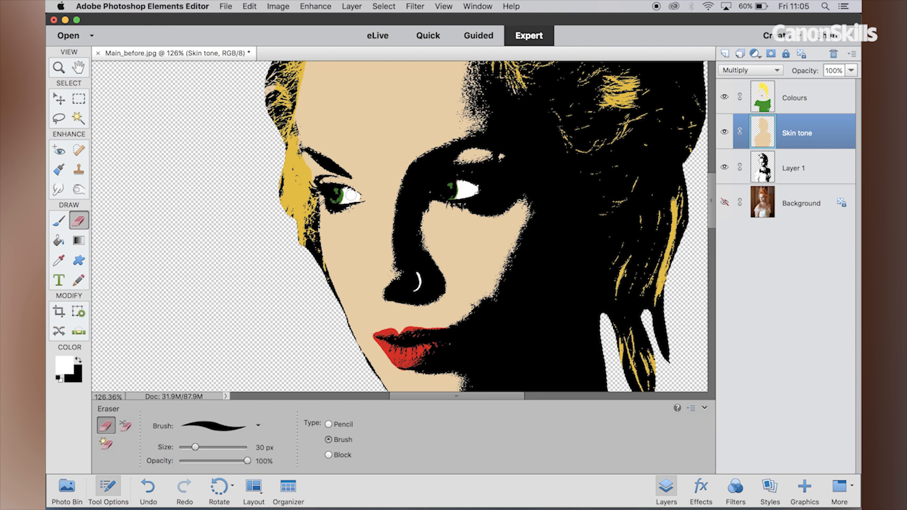
click(335, 200)
click(447, 191)
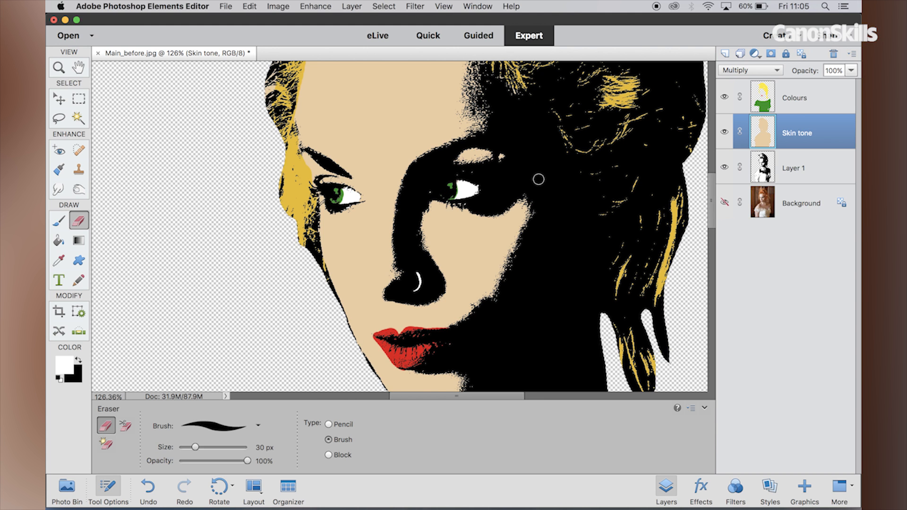
- Try erasing the skin tone over the upper hair with the eraser enlarged to 80 px, and undo it
scroll(538, 179, down, 2)
scroll(539, 179, down, 3)
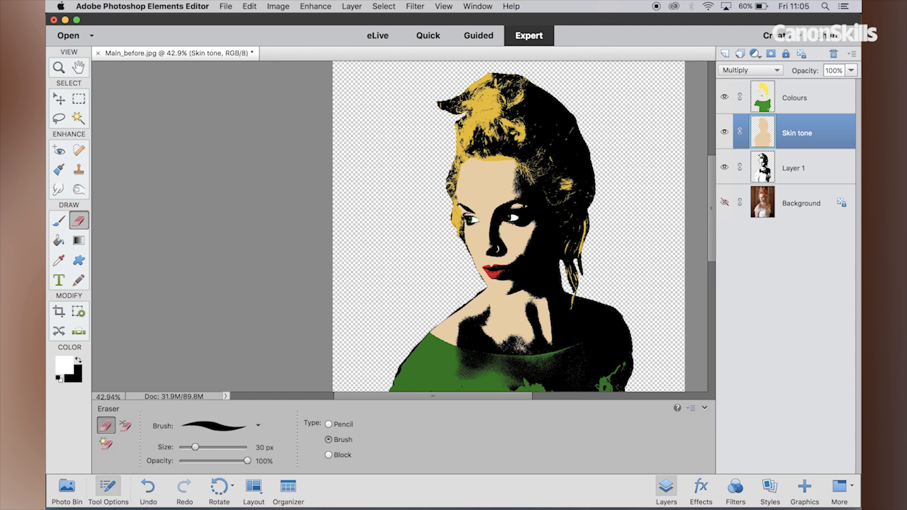
key(bracketright)
key(bracketright)
key(bracketright)
key(bracketright)
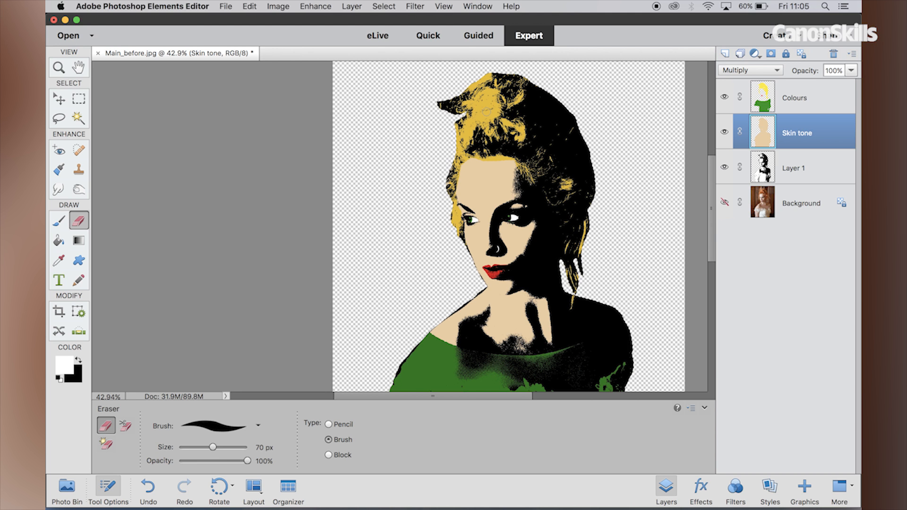
key(bracketright)
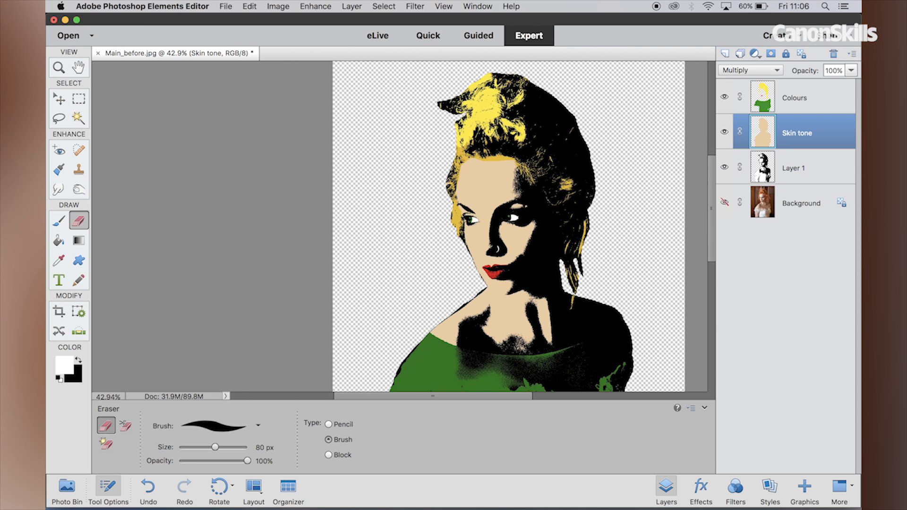
key(super+c)
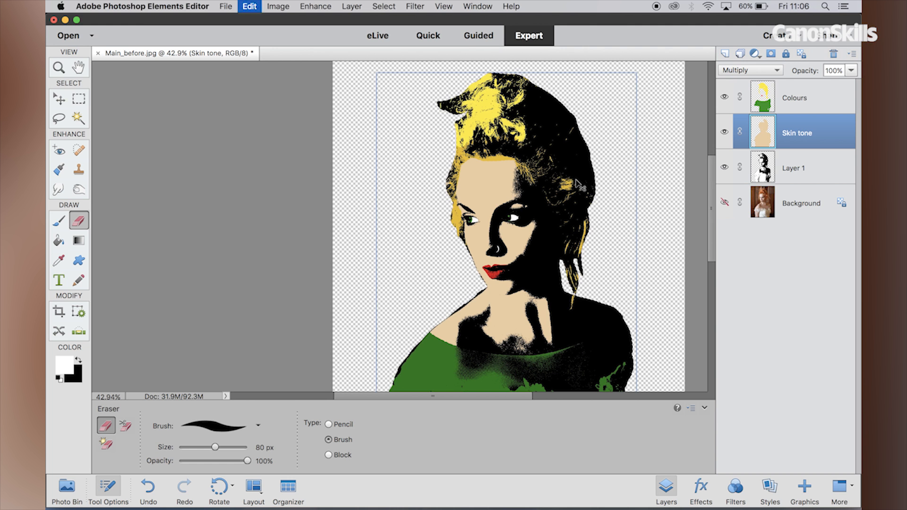
key(super+z)
- Paint eyeshadow above both eyes on the Colours layer in blue #3439fc with the 25 px brush
scroll(490, 212, up, 5)
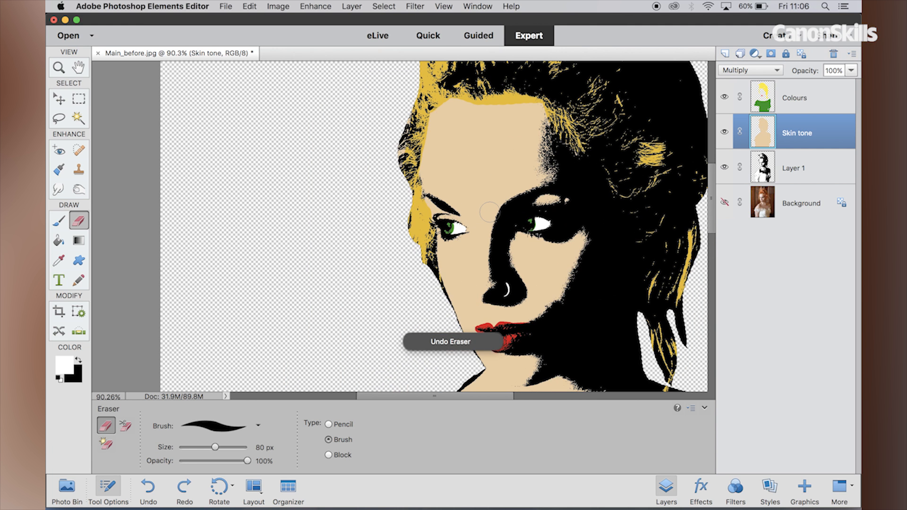
scroll(488, 212, up, 2)
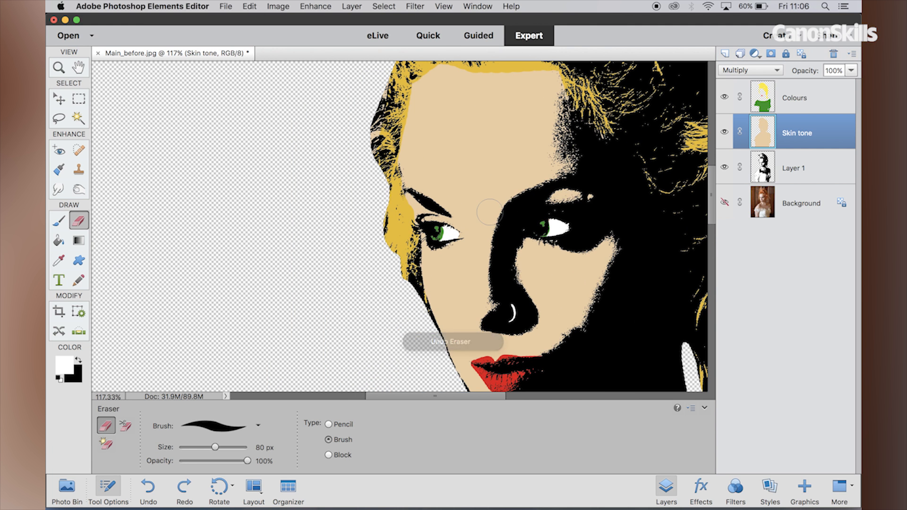
click(795, 103)
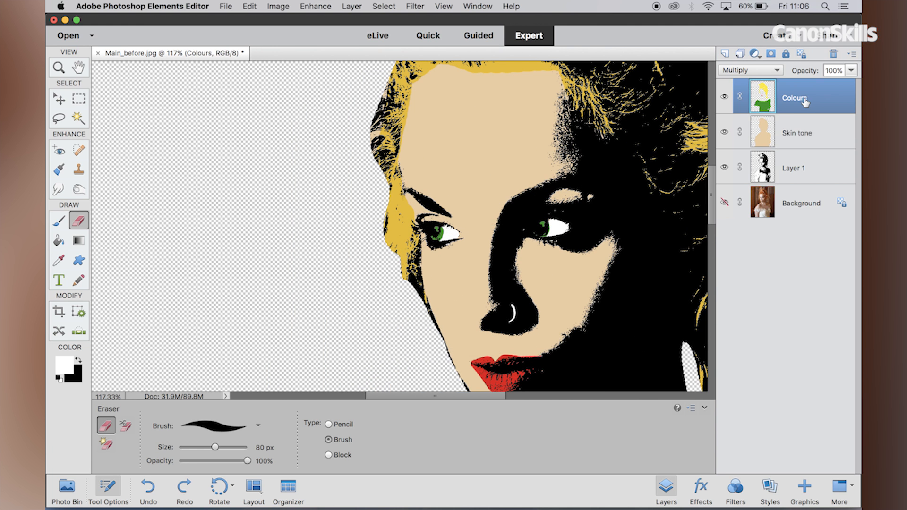
click(59, 221)
click(64, 365)
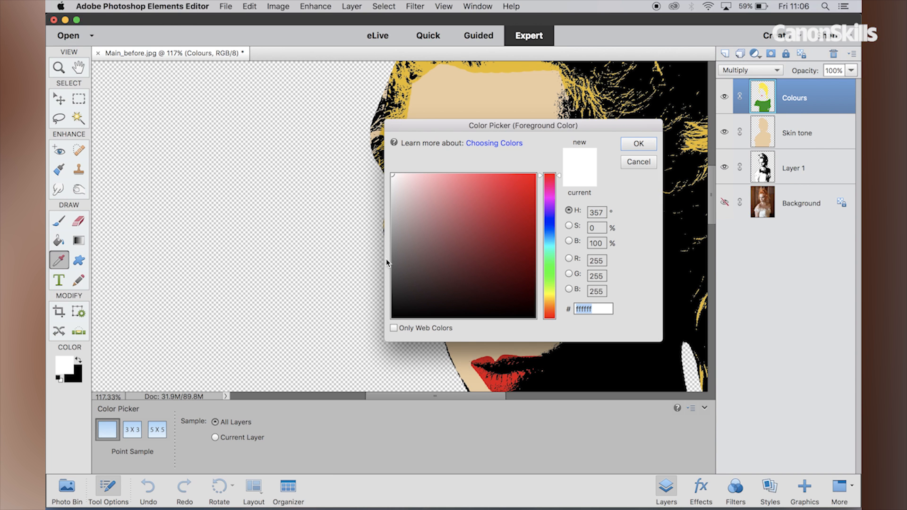
click(550, 222)
click(502, 183)
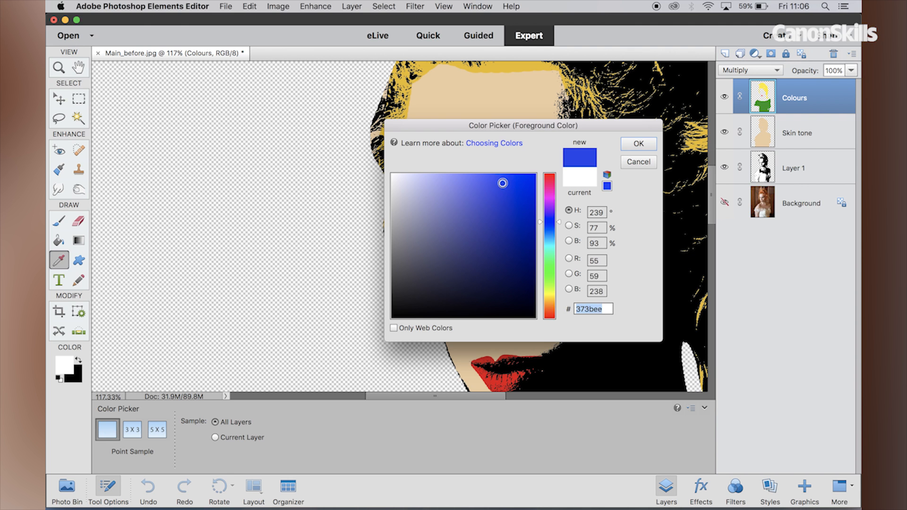
click(639, 144)
mouse_move(557, 205)
mouse_down()
mouse_move(585, 198)
mouse_move(548, 200)
mouse_move(575, 191)
mouse_move(557, 194)
mouse_move(592, 198)
mouse_move(556, 201)
mouse_up()
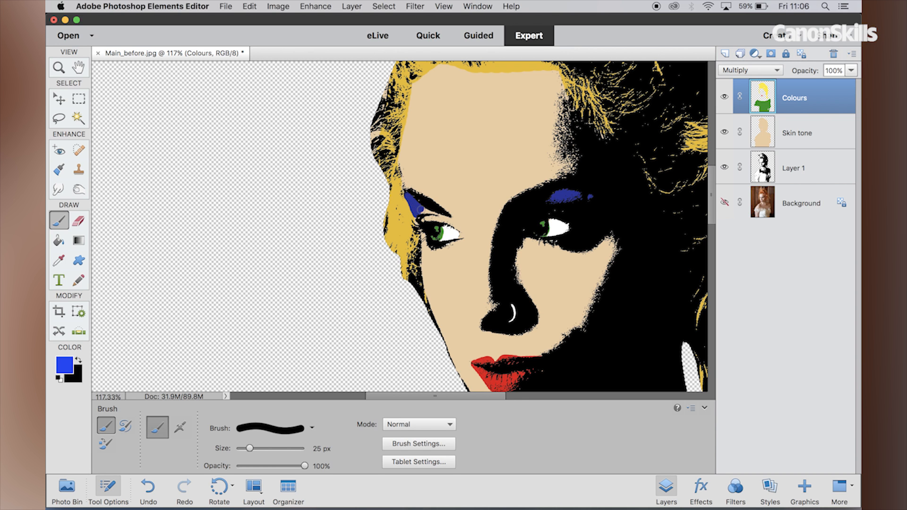
drag(422, 218, 457, 226)
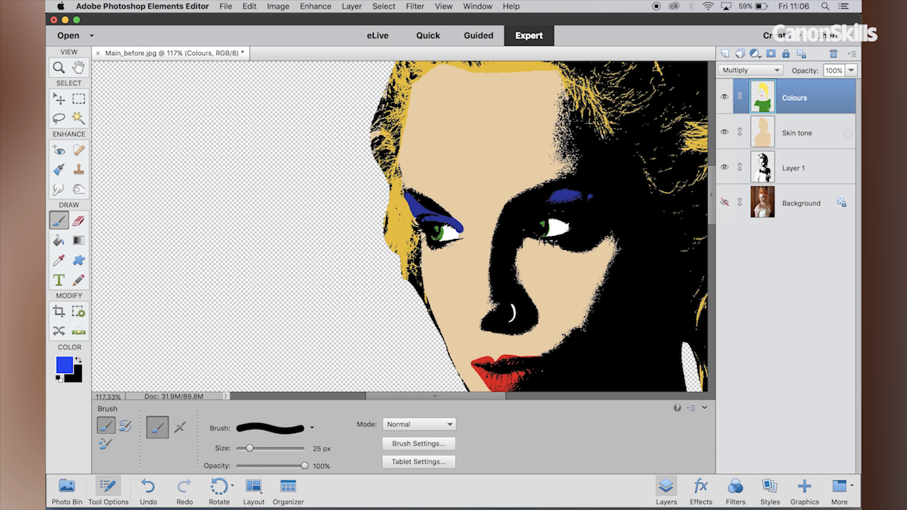
- Erase the skin tone beneath the blue eyeshadow of both eyes on the Skin tone layer, reducing the eraser from 80 px to 45 px
click(805, 143)
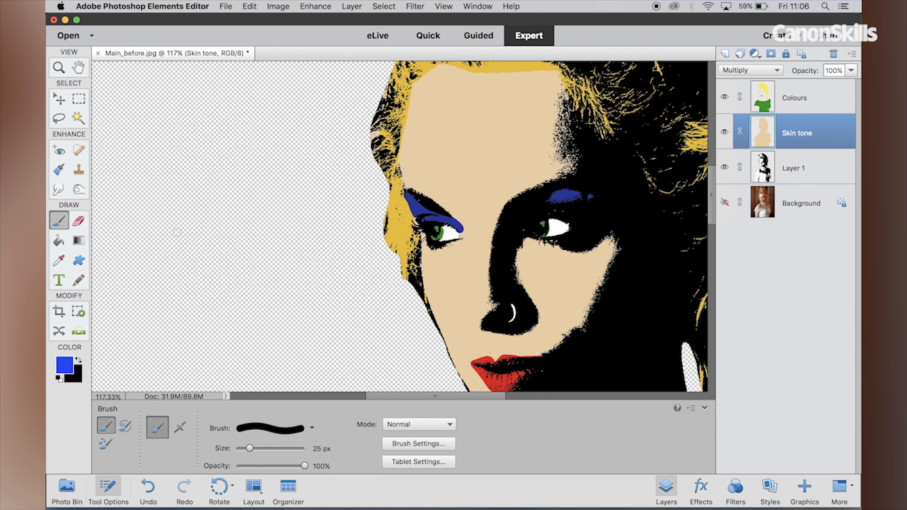
click(80, 222)
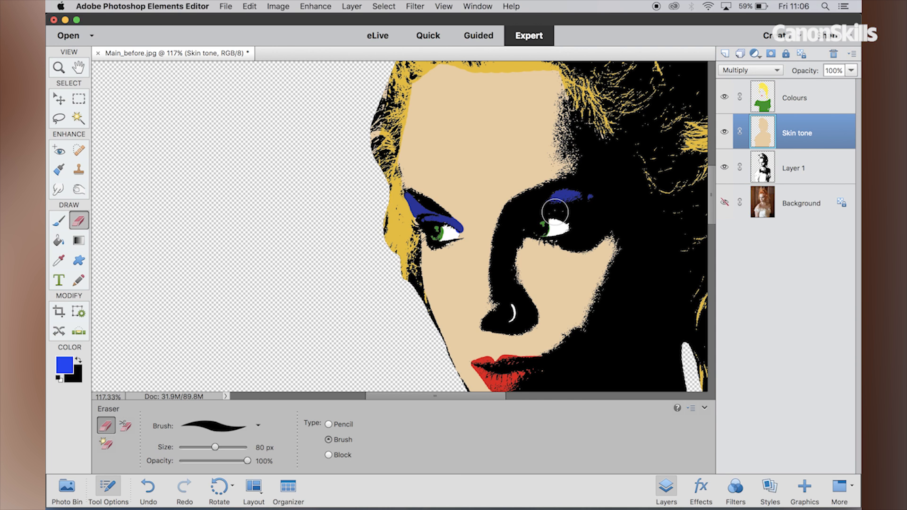
mouse_move(589, 195)
mouse_down()
mouse_move(557, 199)
mouse_move(584, 202)
mouse_up()
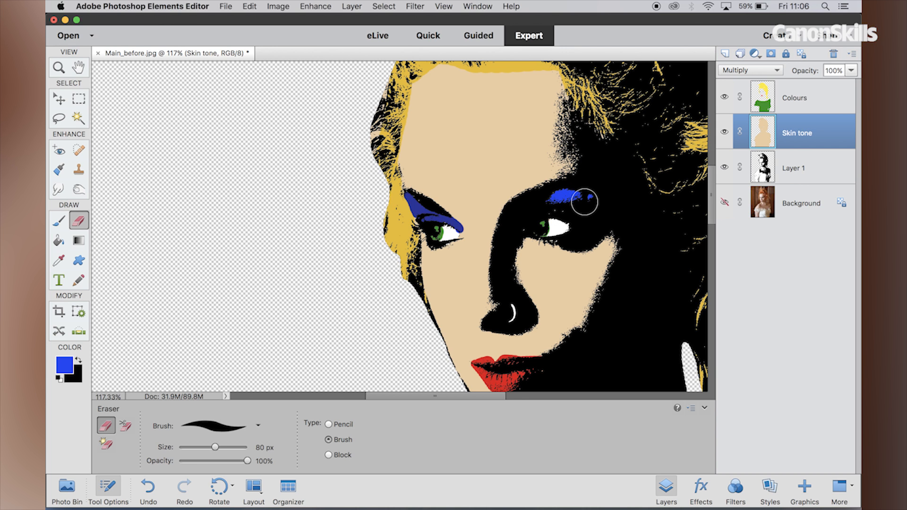
key(bracketleft)
key(bracketleft)
key(bracketleft)
key(bracketleft)
key(bracketleft)
key(bracketleft)
key(bracketleft)
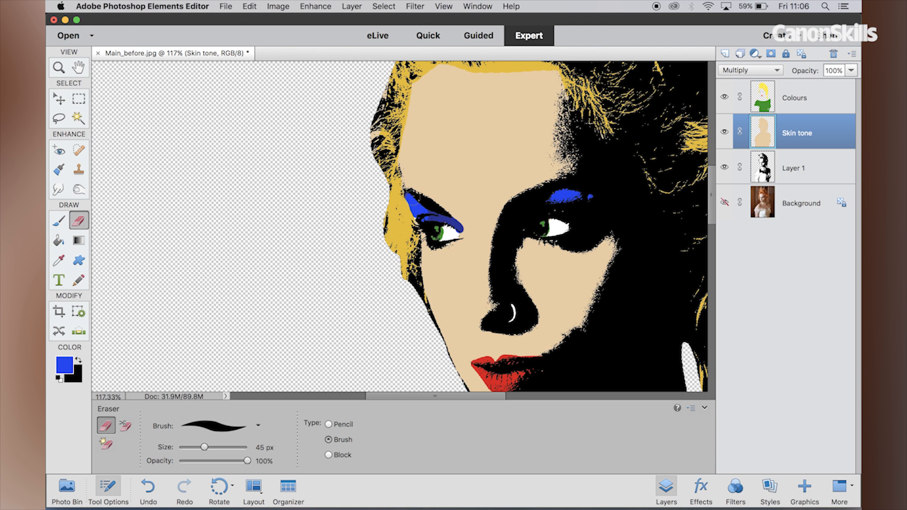
drag(431, 214, 455, 230)
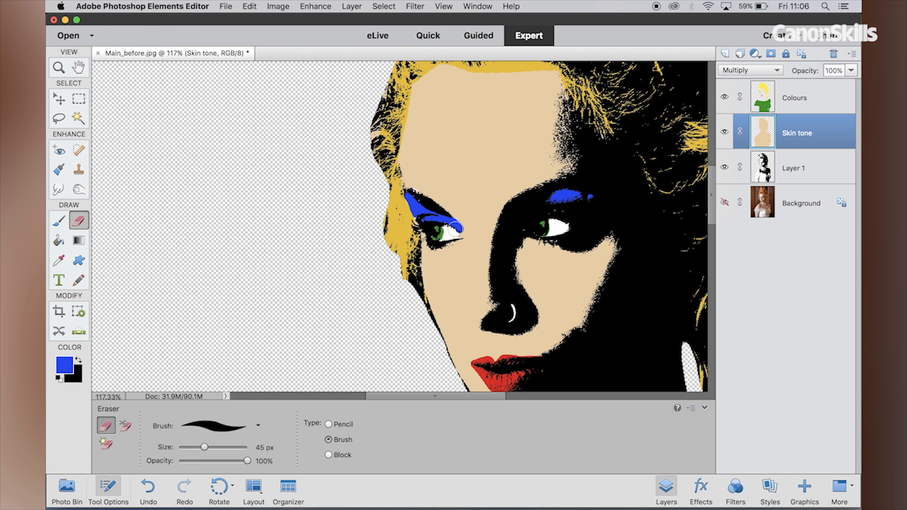
- Fit the whole image on screen and clear the active selection
scroll(628, 199, down, 4)
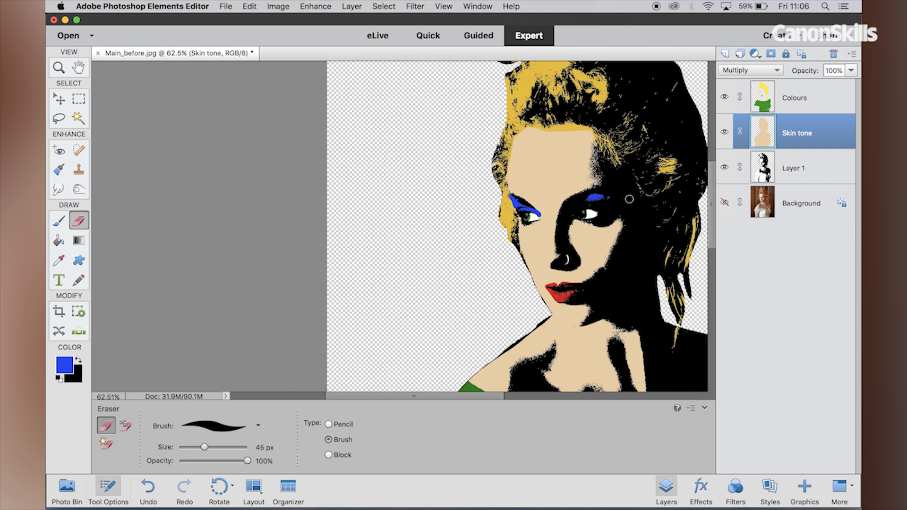
scroll(629, 199, right, 2)
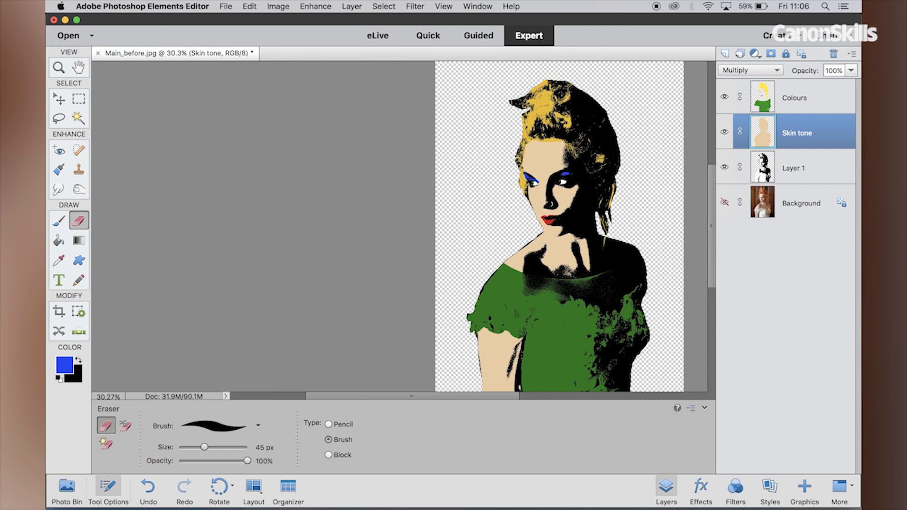
scroll(629, 199, down, 3)
scroll(628, 198, up, 2)
scroll(628, 199, up, 2)
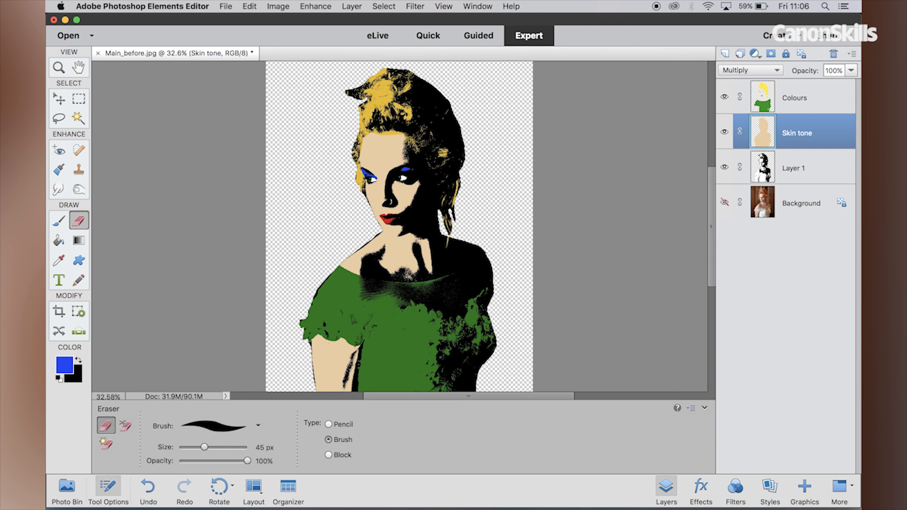
scroll(629, 199, down, 2)
right_click(629, 198)
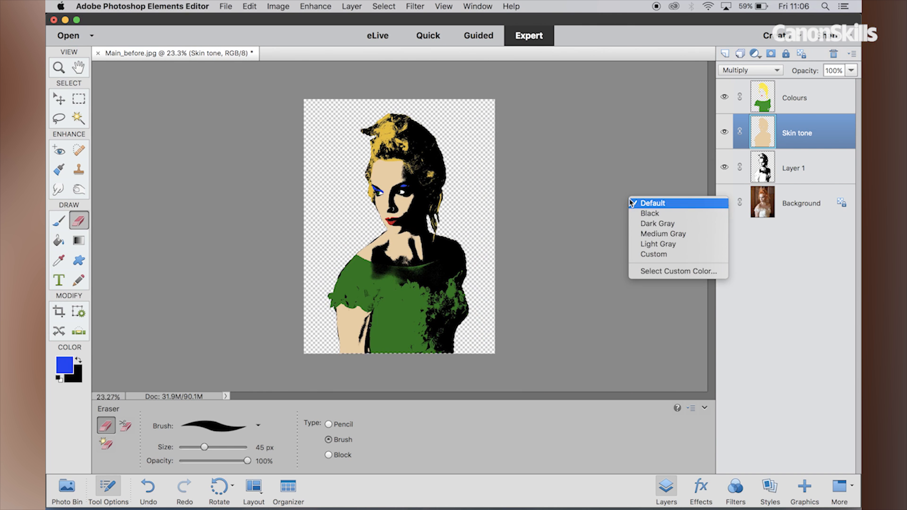
click(60, 71)
click(60, 71)
click(356, 427)
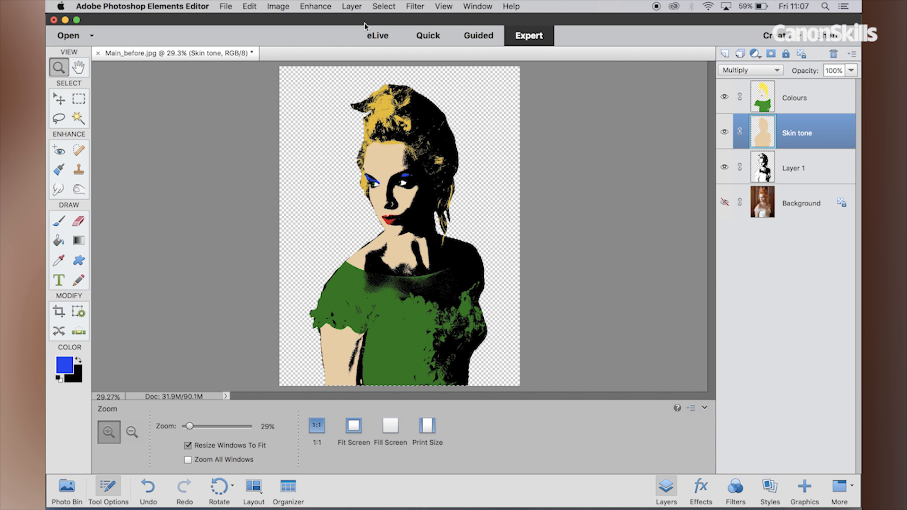
click(382, 7)
click(395, 31)
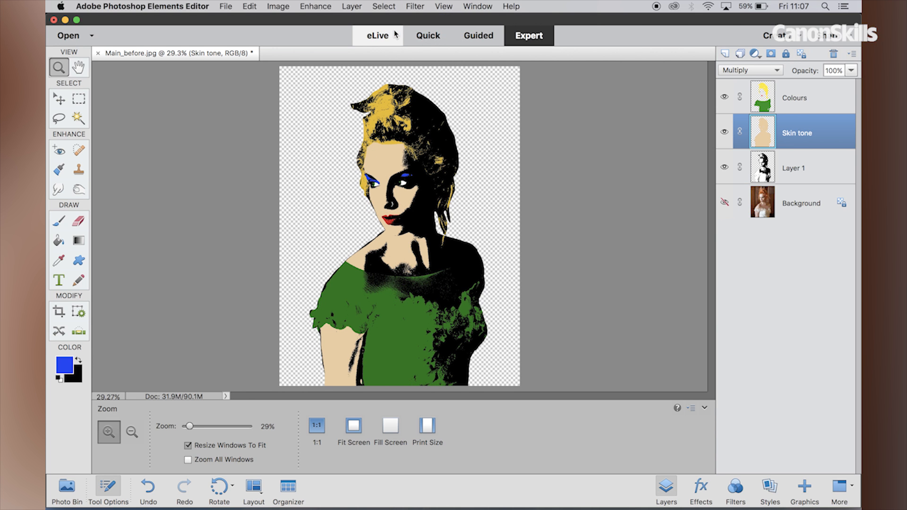
- Create a new layer named Background directly above the hidden original photo layer
click(800, 207)
click(352, 7)
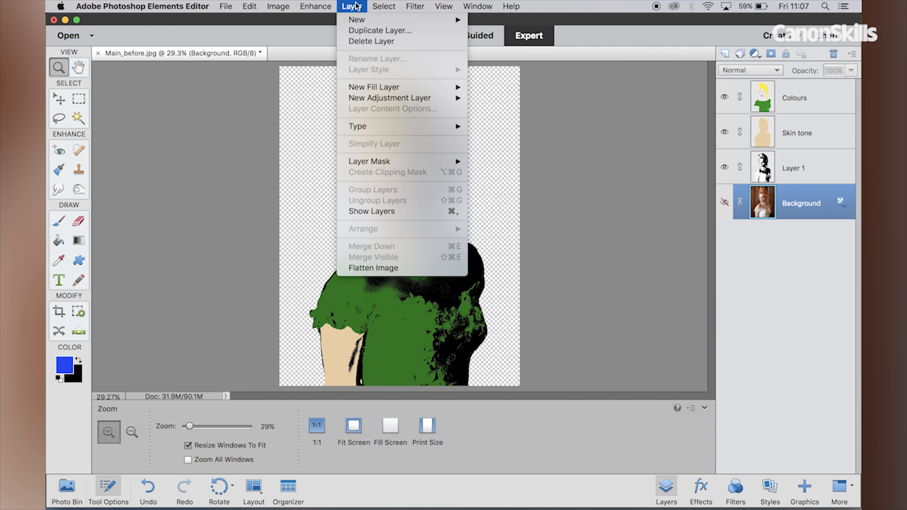
mouse_move(368, 22)
click(492, 25)
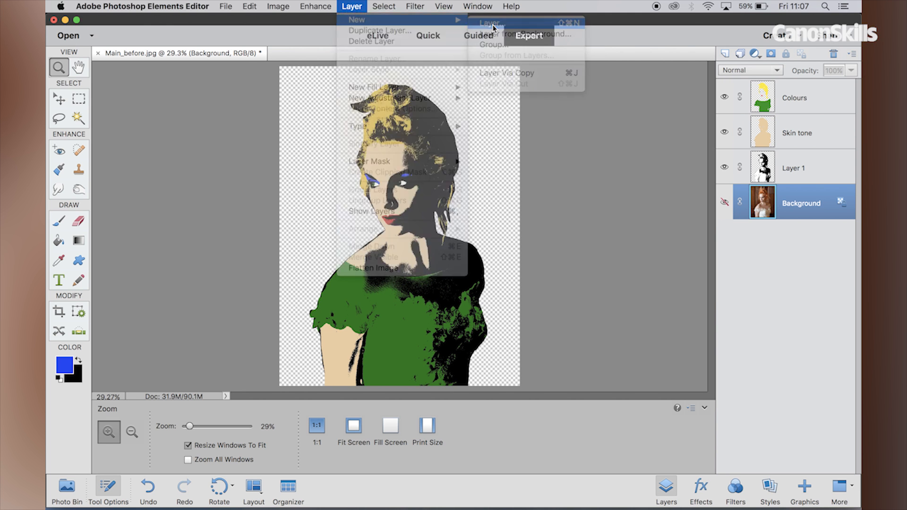
text(Background)
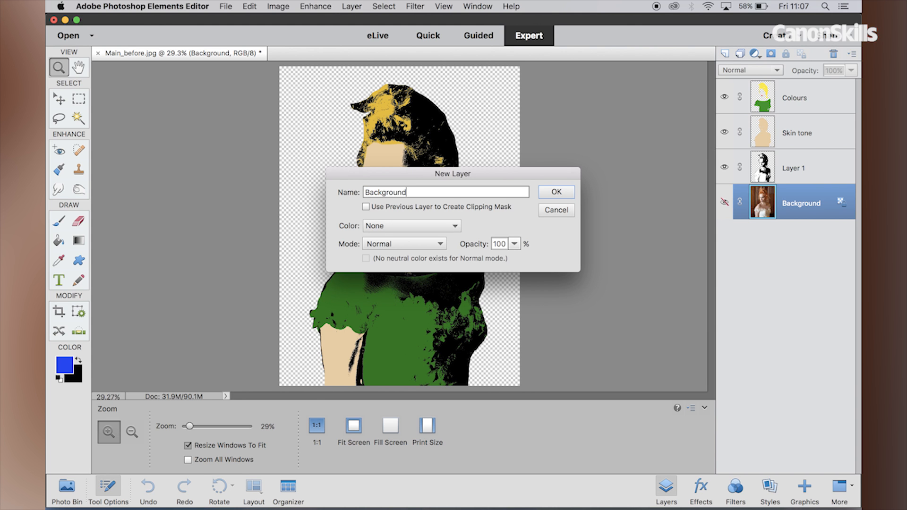
key(Return)
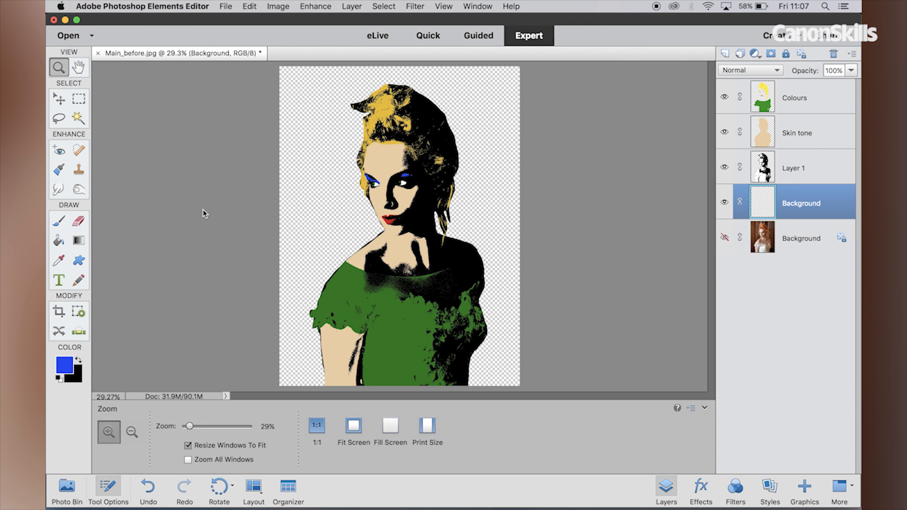
- Fill the empty new Background layer with solid pink #fc34fa using the Paint Bucket tool
click(59, 242)
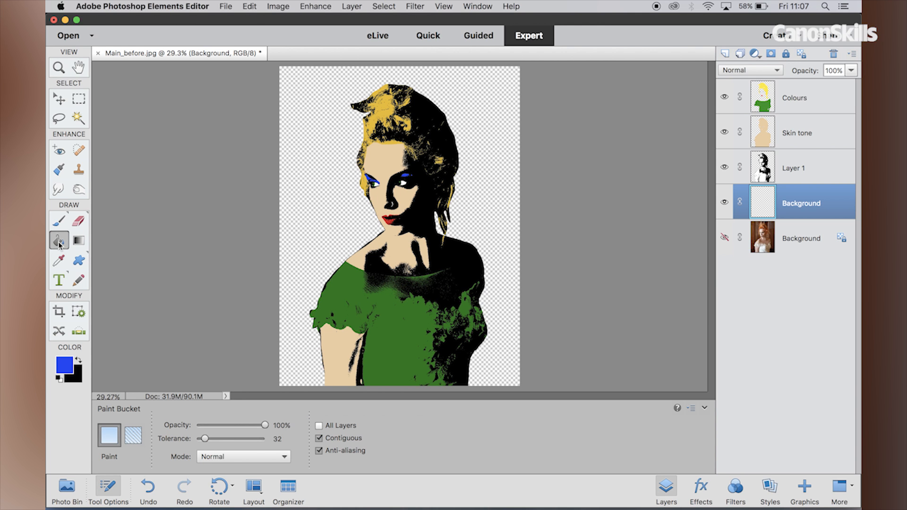
click(64, 365)
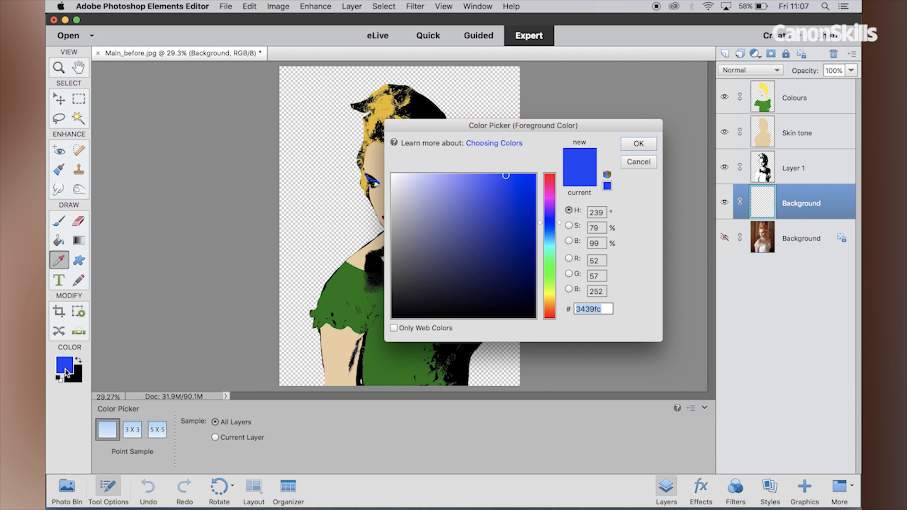
click(554, 197)
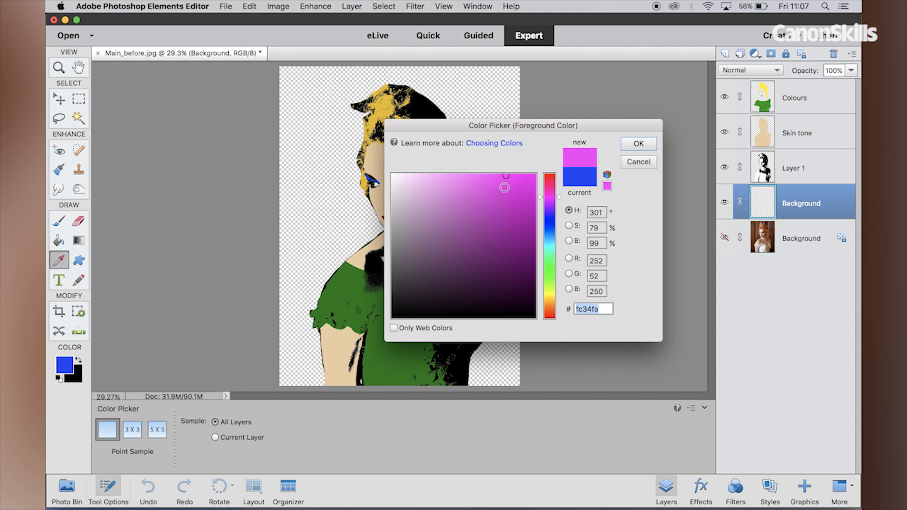
click(637, 144)
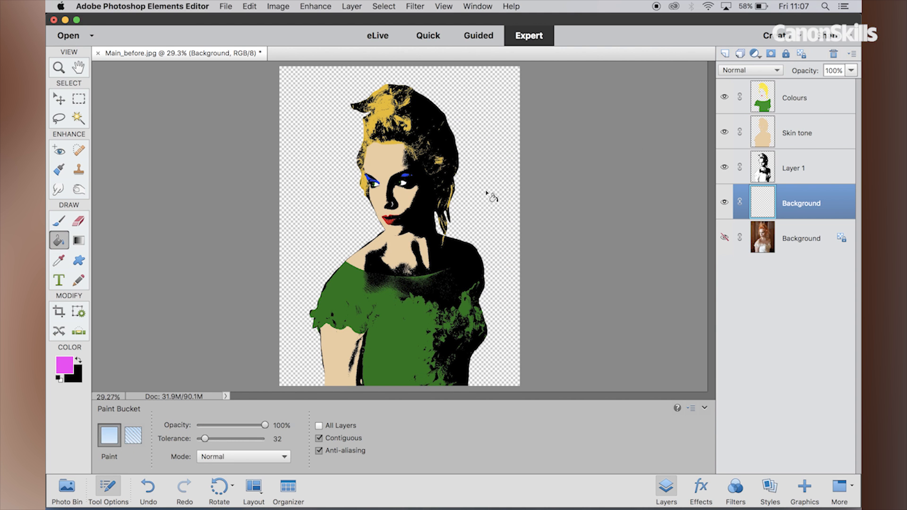
click(486, 192)
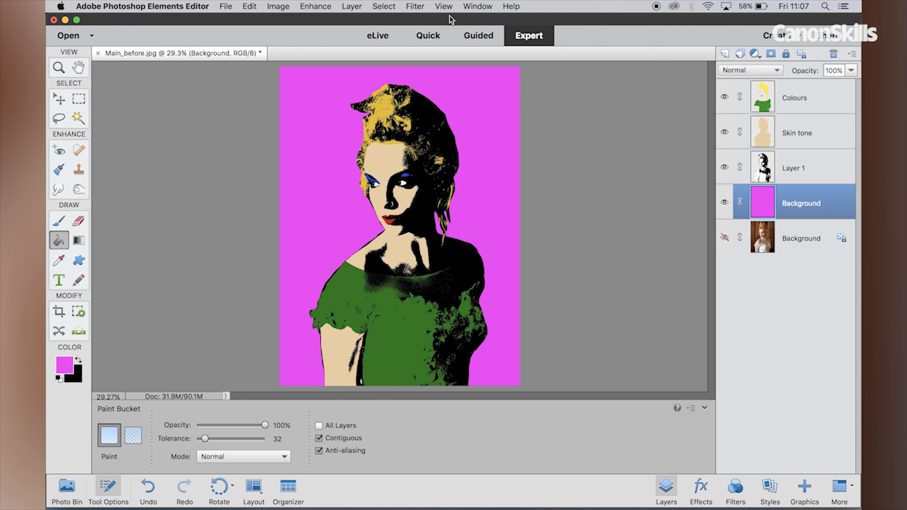
- Try a Color Halftone filter with a maximum radius of 75 pixels on the pink Background layer and undo it
click(419, 6)
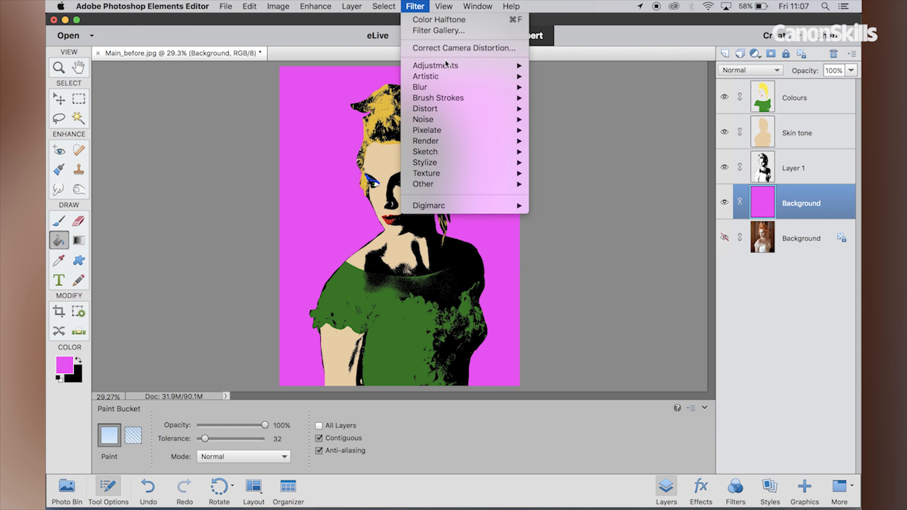
mouse_move(448, 124)
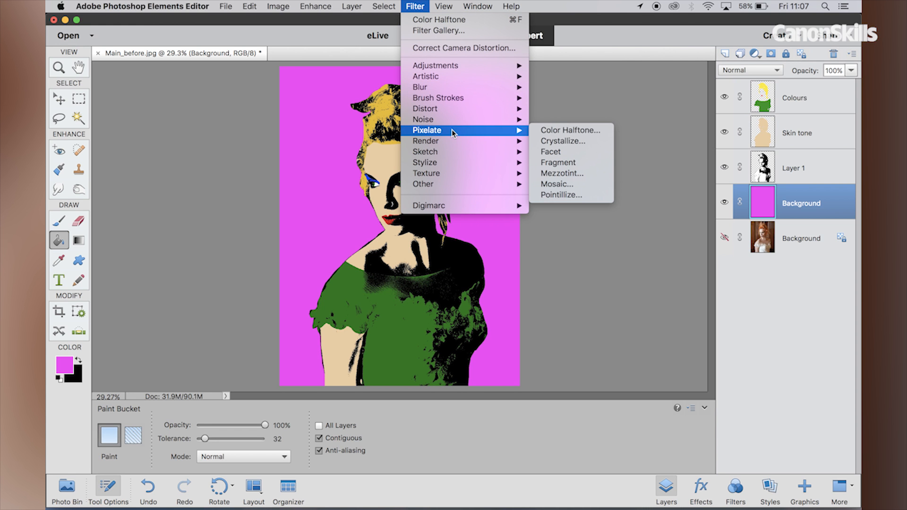
click(568, 134)
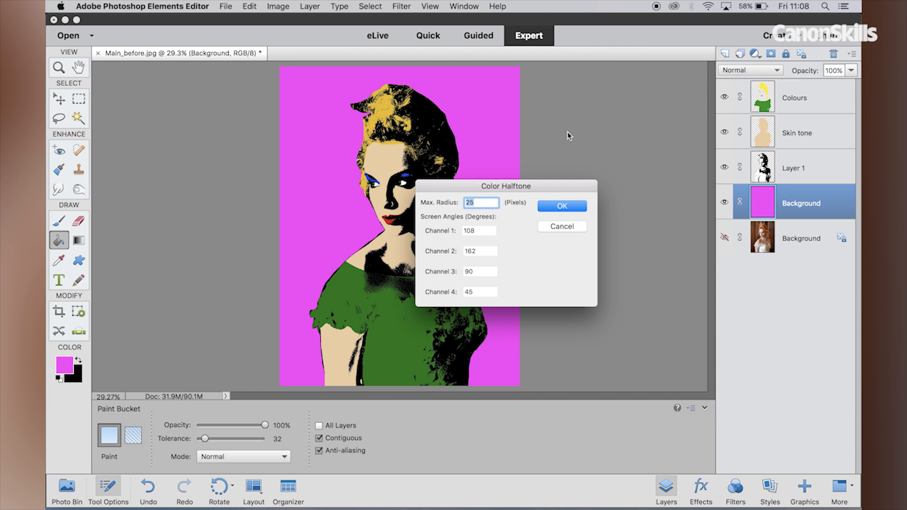
text(75)
key(Return)
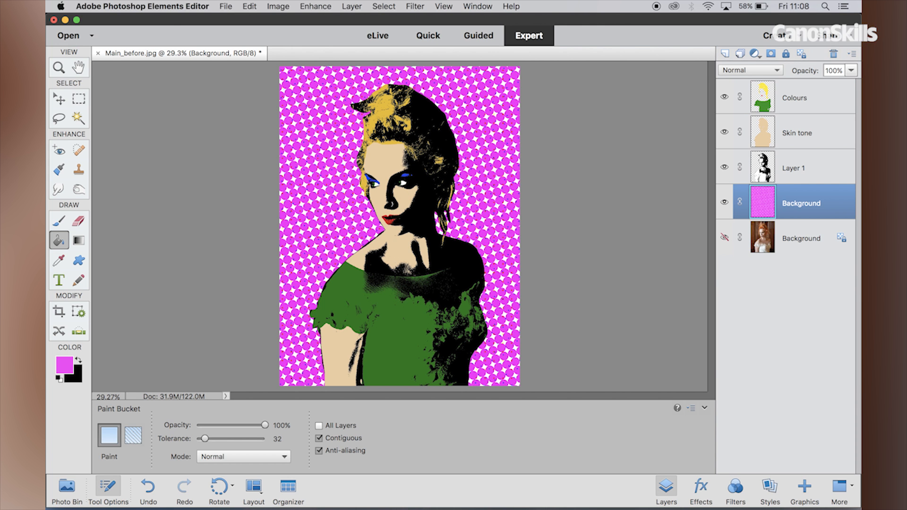
key(super+z)
- Apply the Color Halftone filter to the pink Background layer with a maximum radius of 25 pixels
click(417, 5)
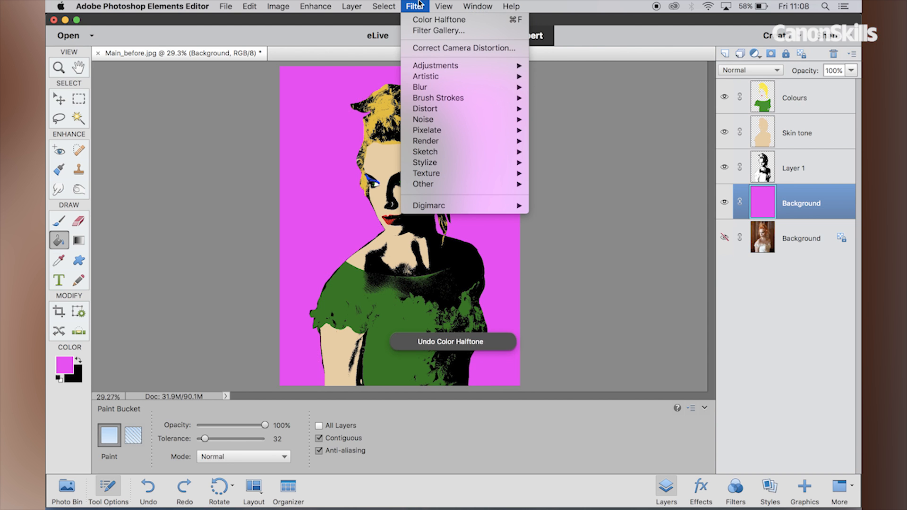
mouse_move(448, 79)
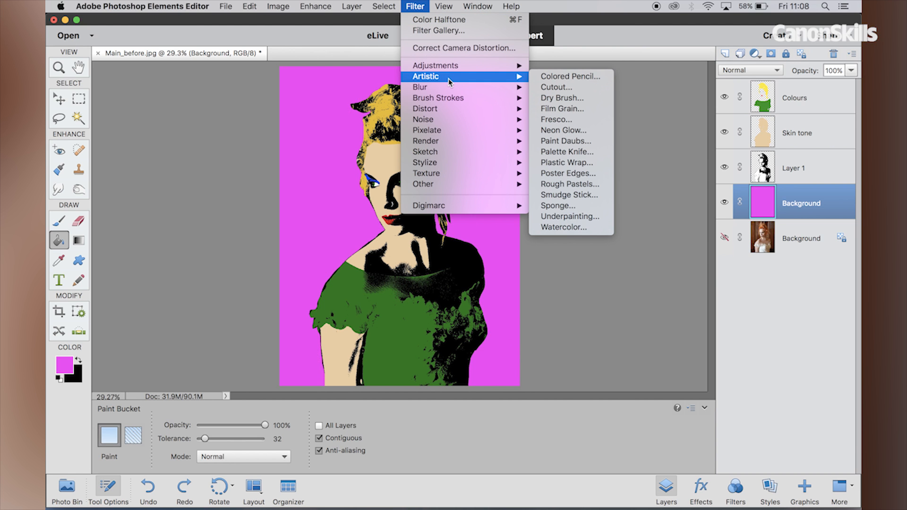
mouse_move(460, 132)
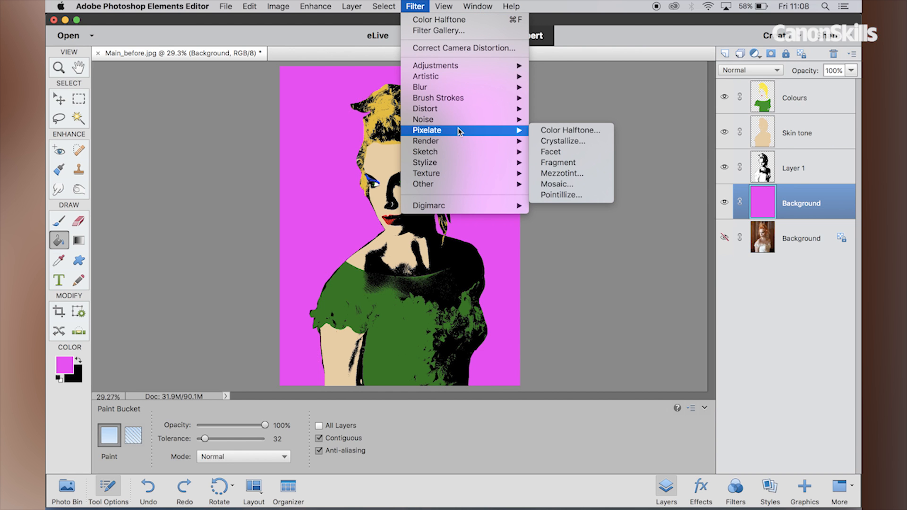
click(557, 132)
text(25)
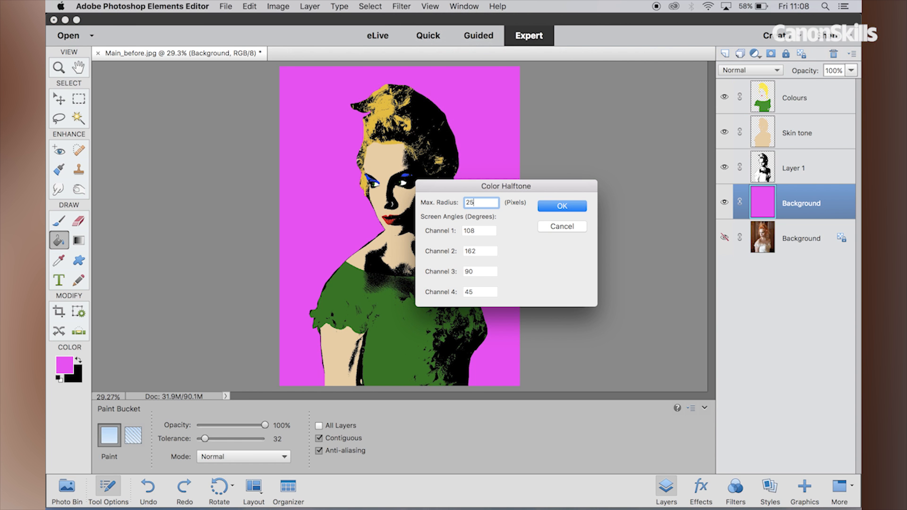
key(Return)
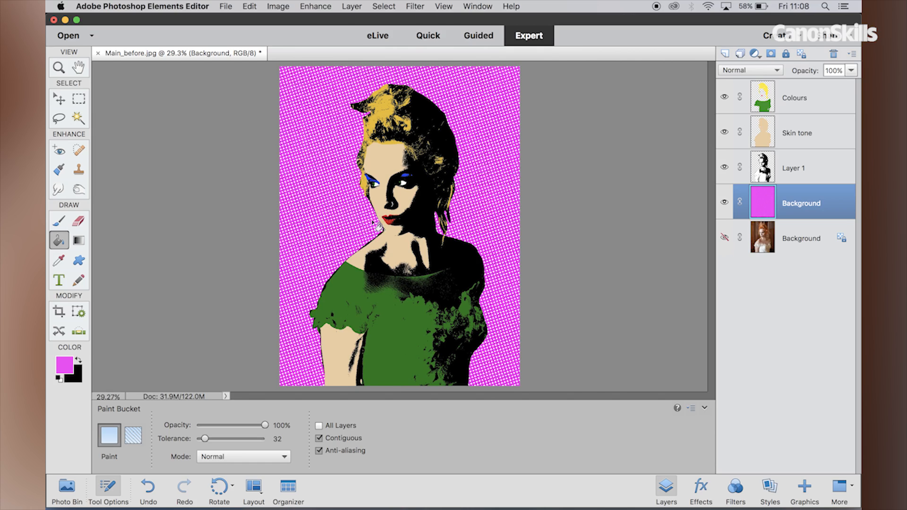
- Examine the halftone dot pattern around the woman's face and hair up close, and check the whole picture
scroll(378, 226, up, 10)
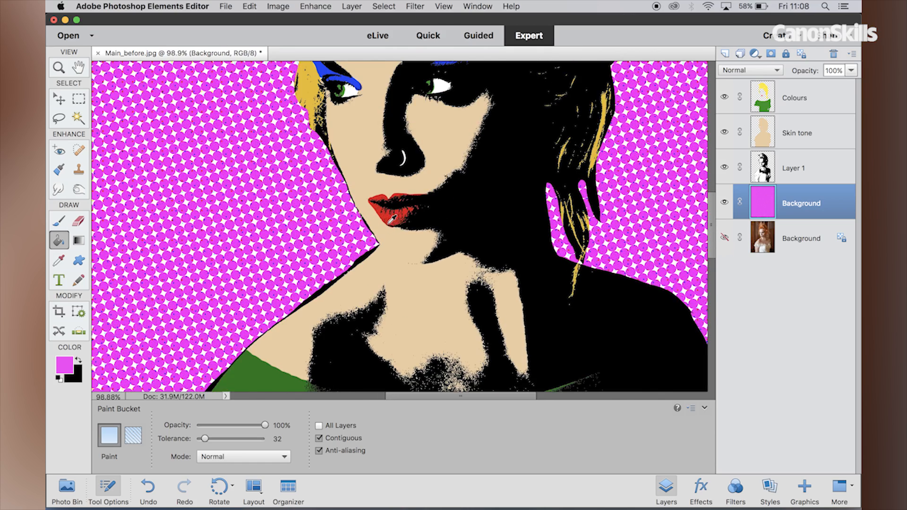
scroll(390, 219, left, 5)
scroll(391, 219, up, 1)
scroll(395, 230, up, 4)
scroll(394, 230, left, 2)
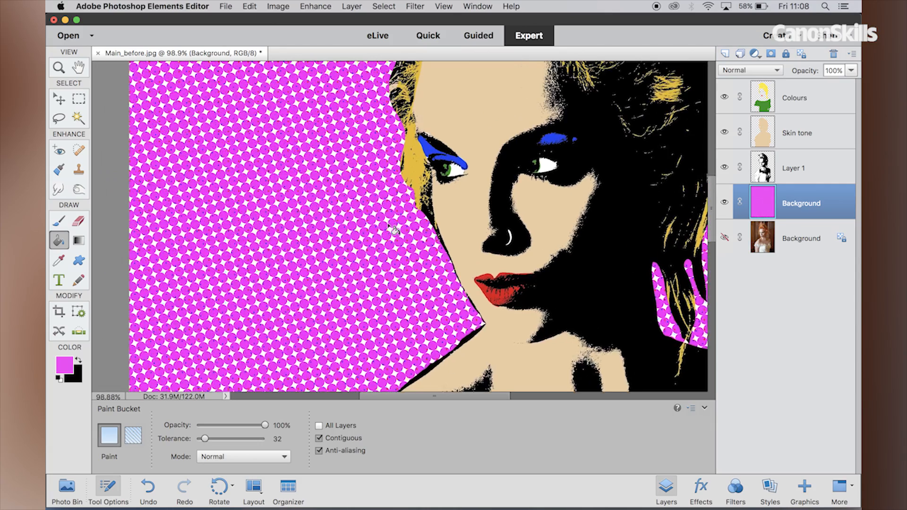
scroll(394, 230, up, 3)
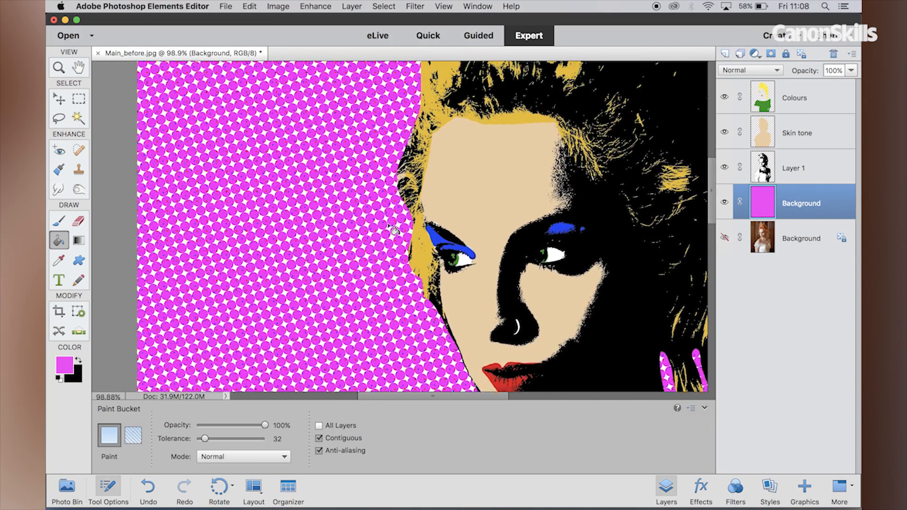
scroll(394, 230, right, 6)
scroll(390, 227, down, 6)
scroll(391, 226, left, 3)
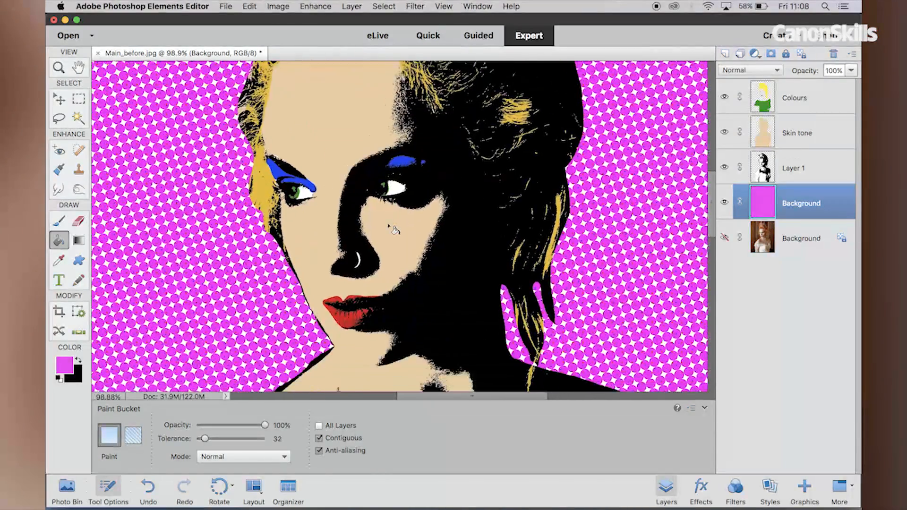
scroll(419, 251, down, 6)
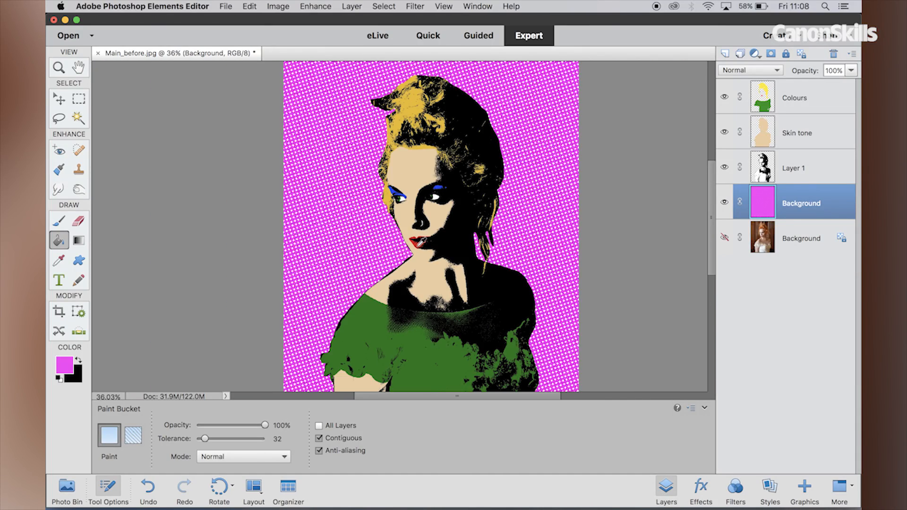
scroll(419, 242, down, 2)
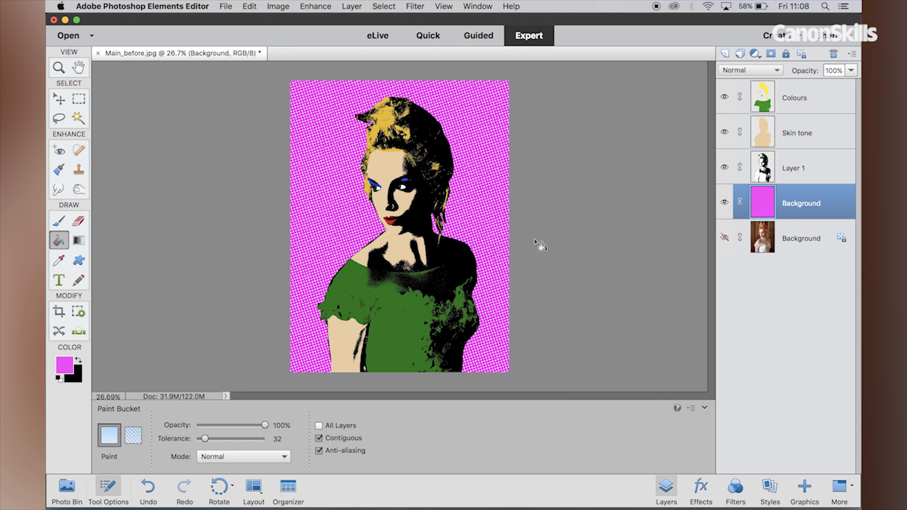